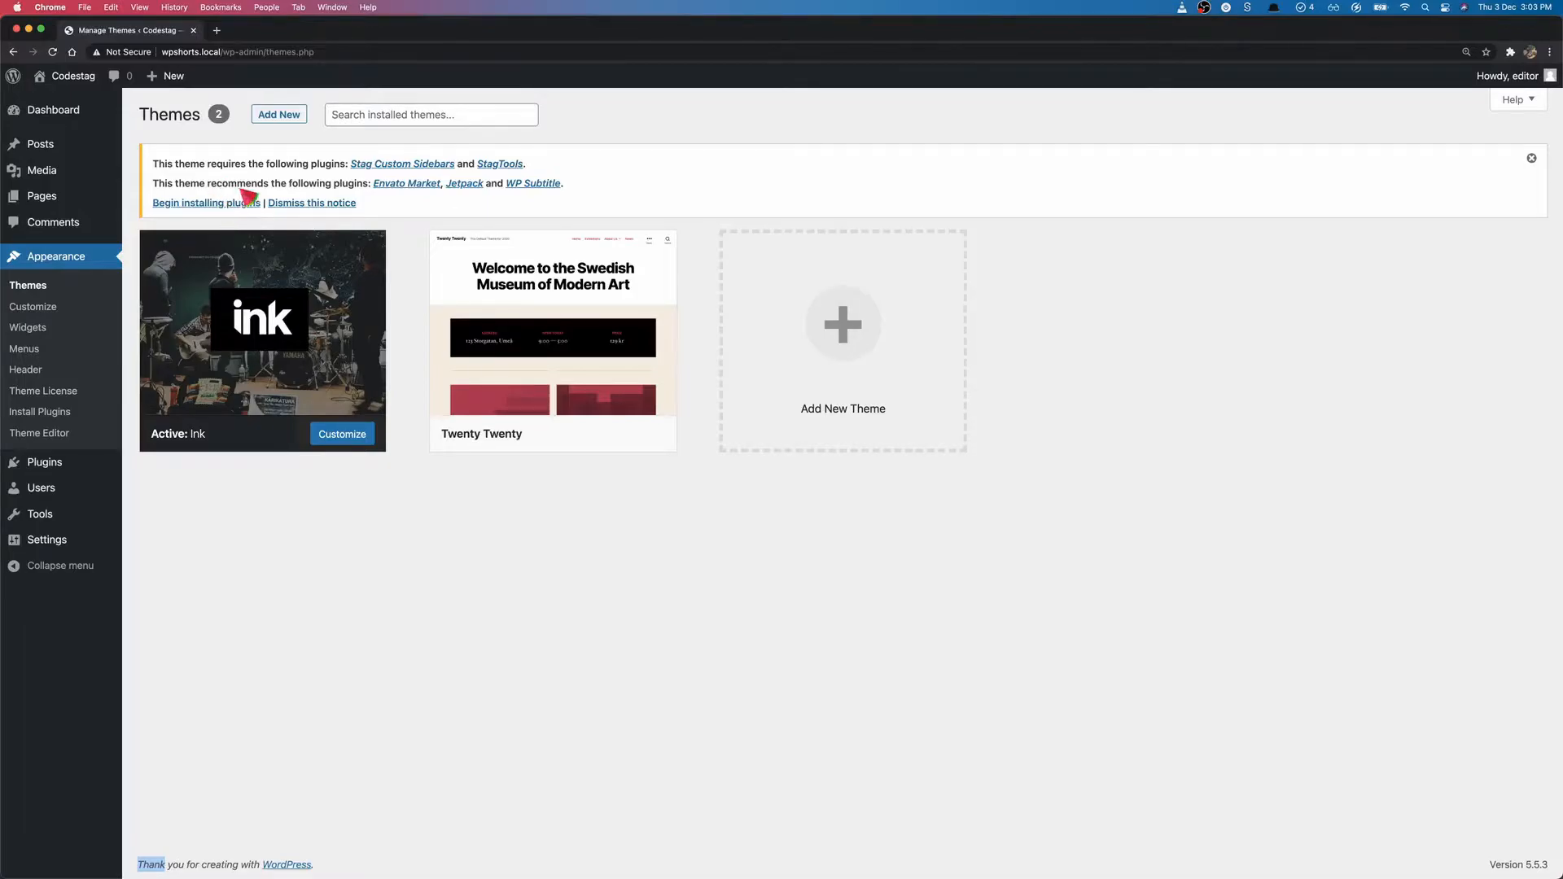
Step: Bulk install the theme's Stag Custom Sidebars, StagTools, Jetpack and WP Subtitle plugins, leaving out Envato Market
left_click(240, 203)
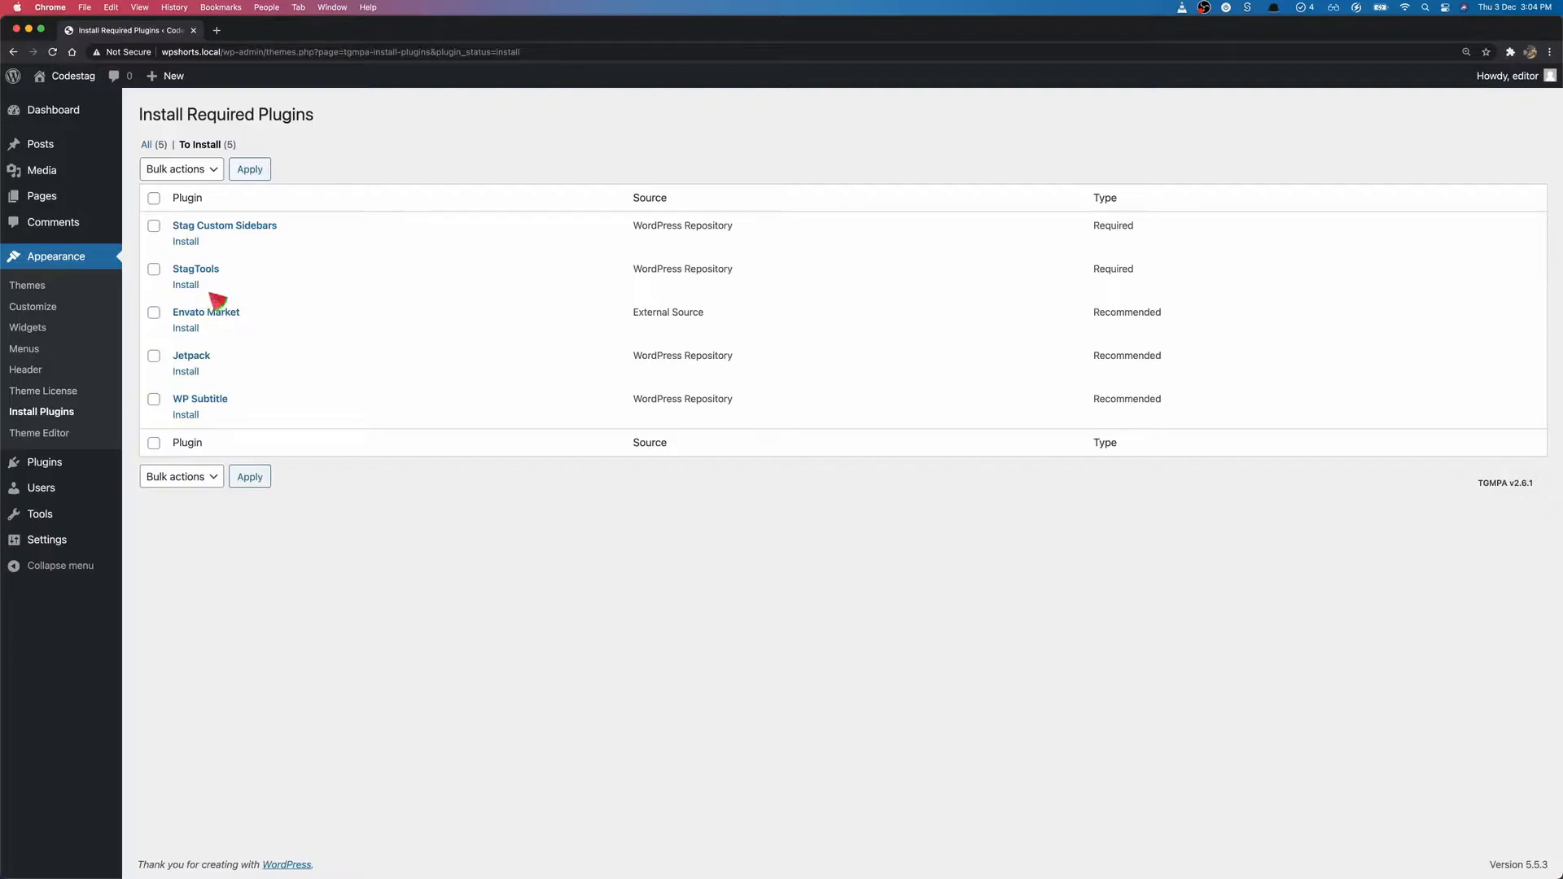
left_click(154, 226)
left_click(154, 268)
left_click(153, 356)
left_click(154, 399)
left_click(192, 171)
left_click(189, 183)
left_click(180, 174)
left_click(265, 169)
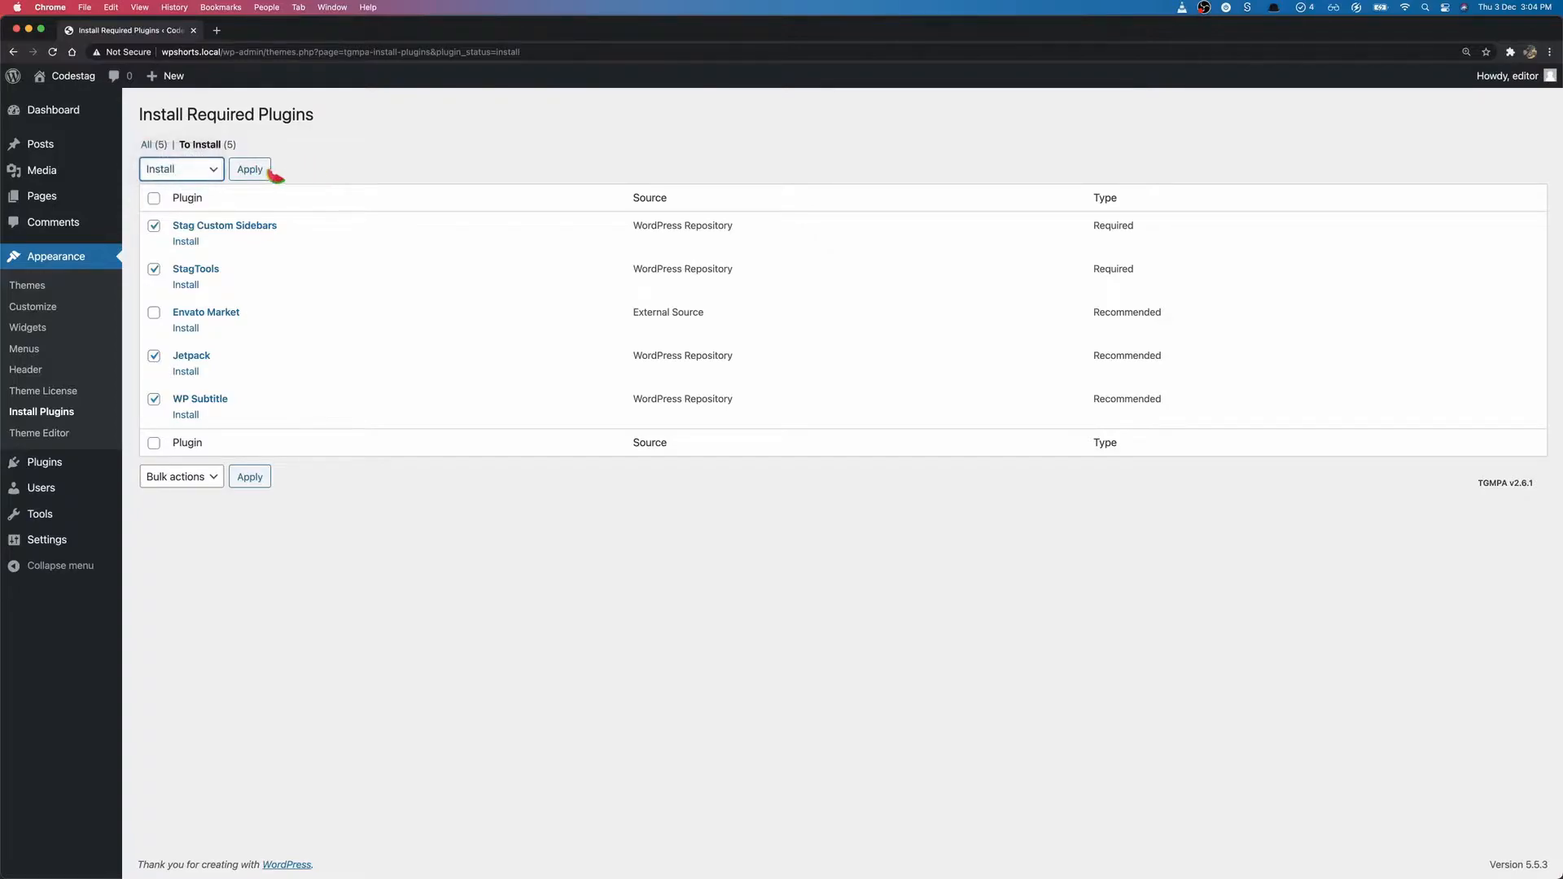
left_click(264, 171)
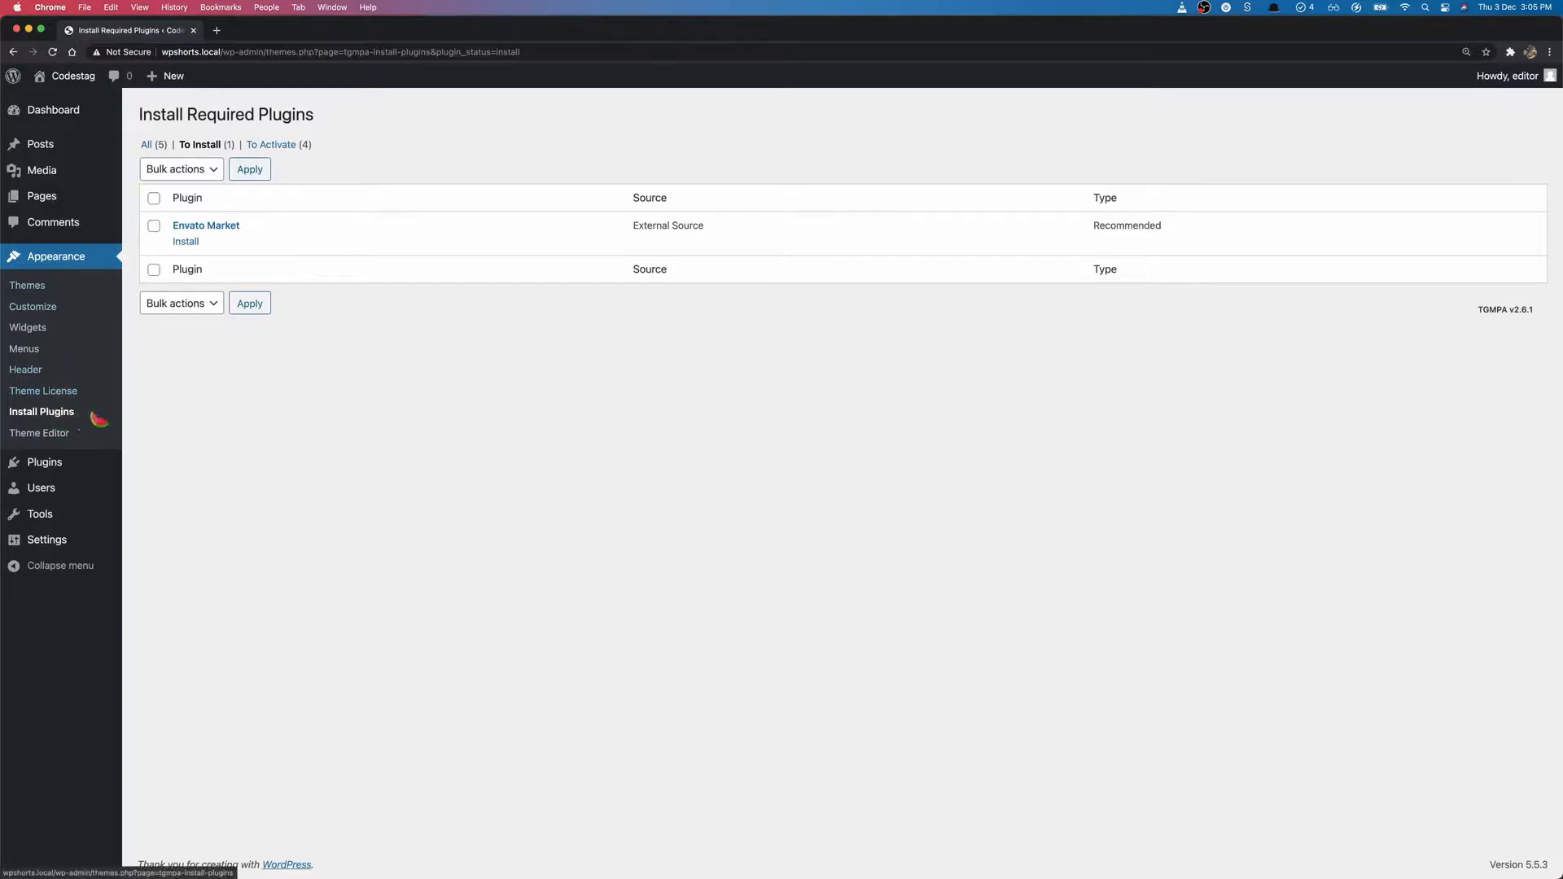
Step: Bulk activate all four plugins listed as awaiting activation on the theme's required plugins page
left_click(267, 145)
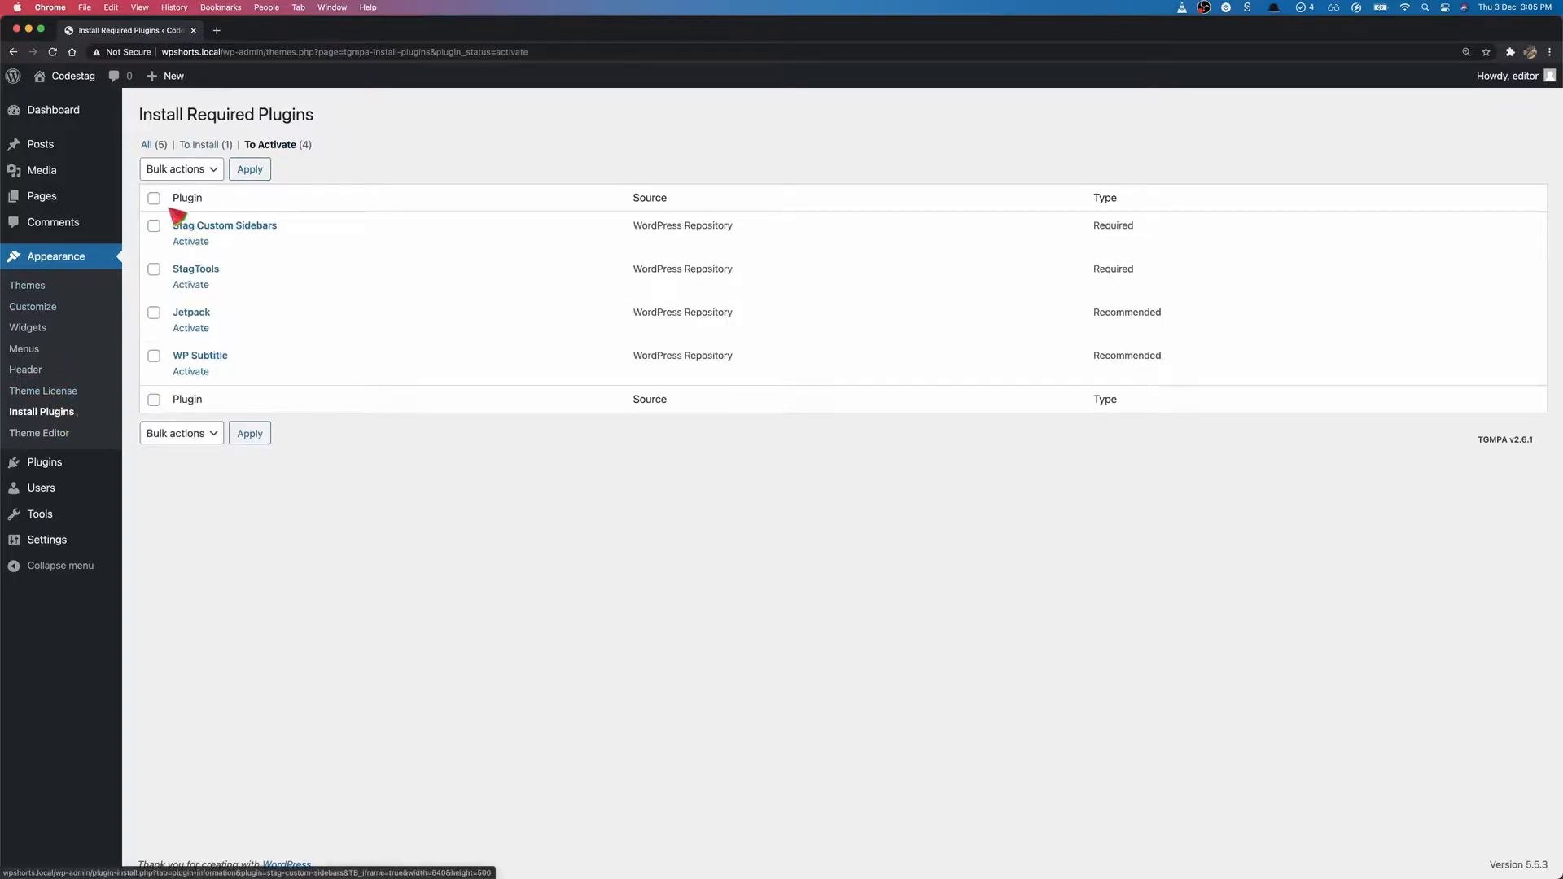
left_click(154, 198)
left_click(175, 170)
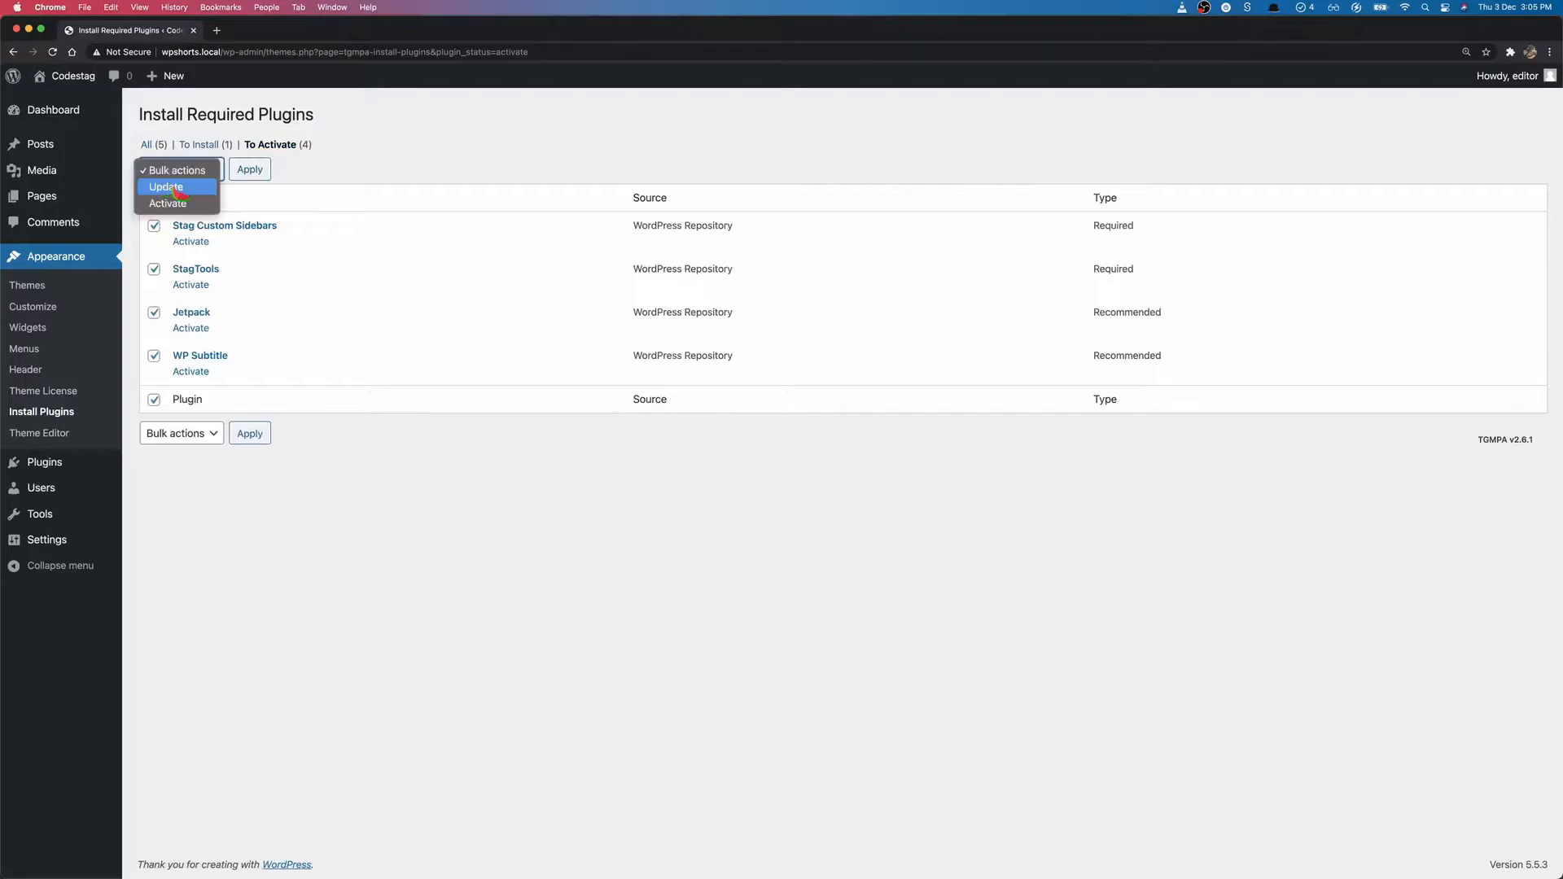
left_click(170, 203)
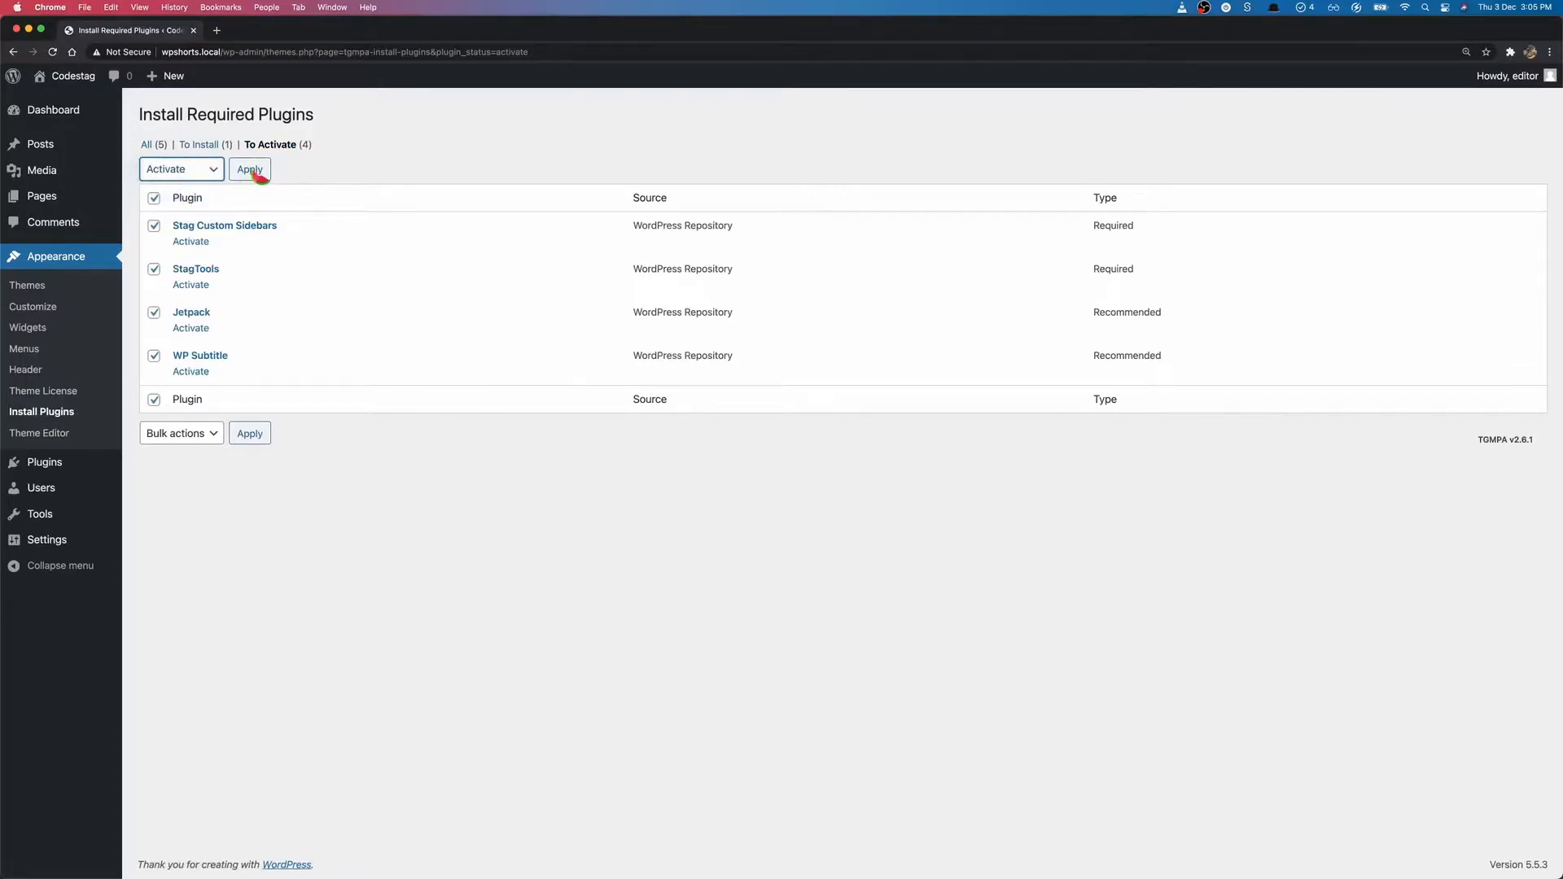
left_click(187, 173)
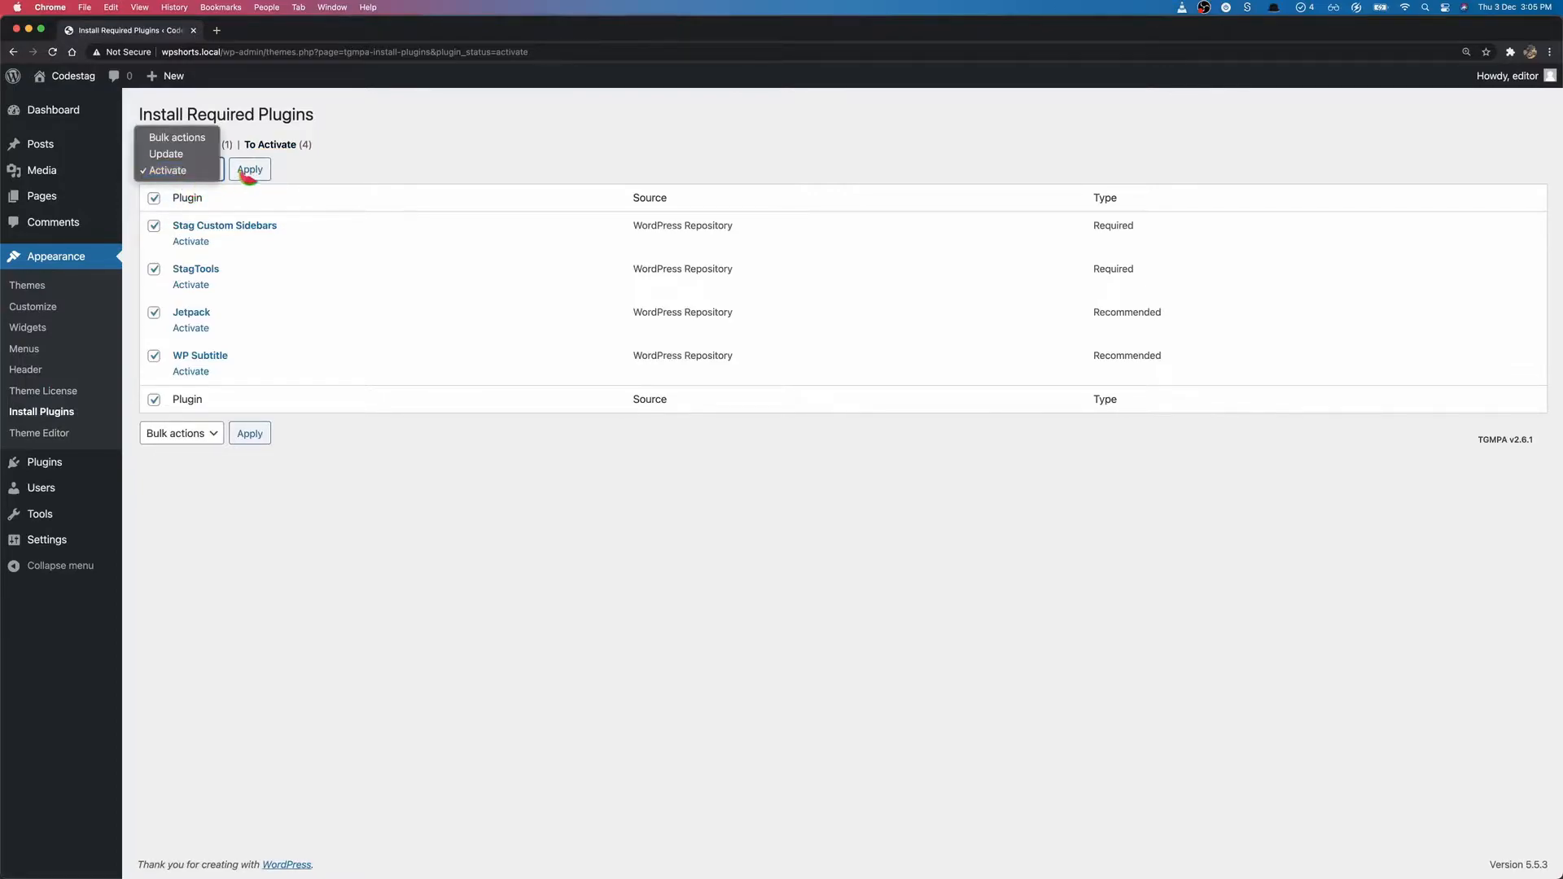
left_click(327, 163)
left_click(253, 171)
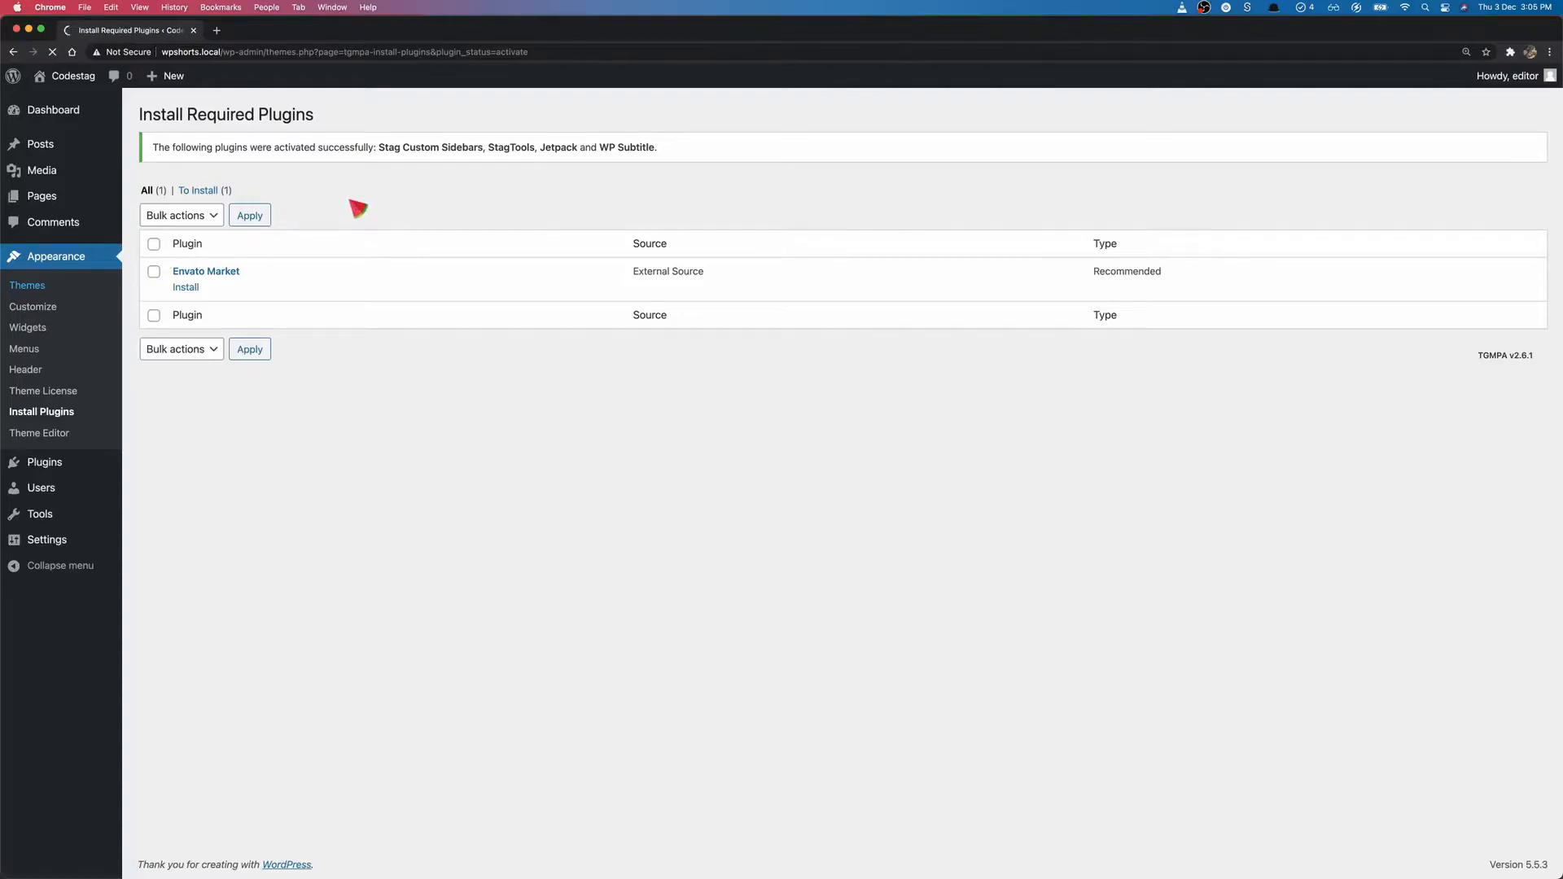
Step: Open docs.codestag.com in a new browser tab and view the "Importing dummy data" article in the General collection
left_click(224, 38)
type("docs,")
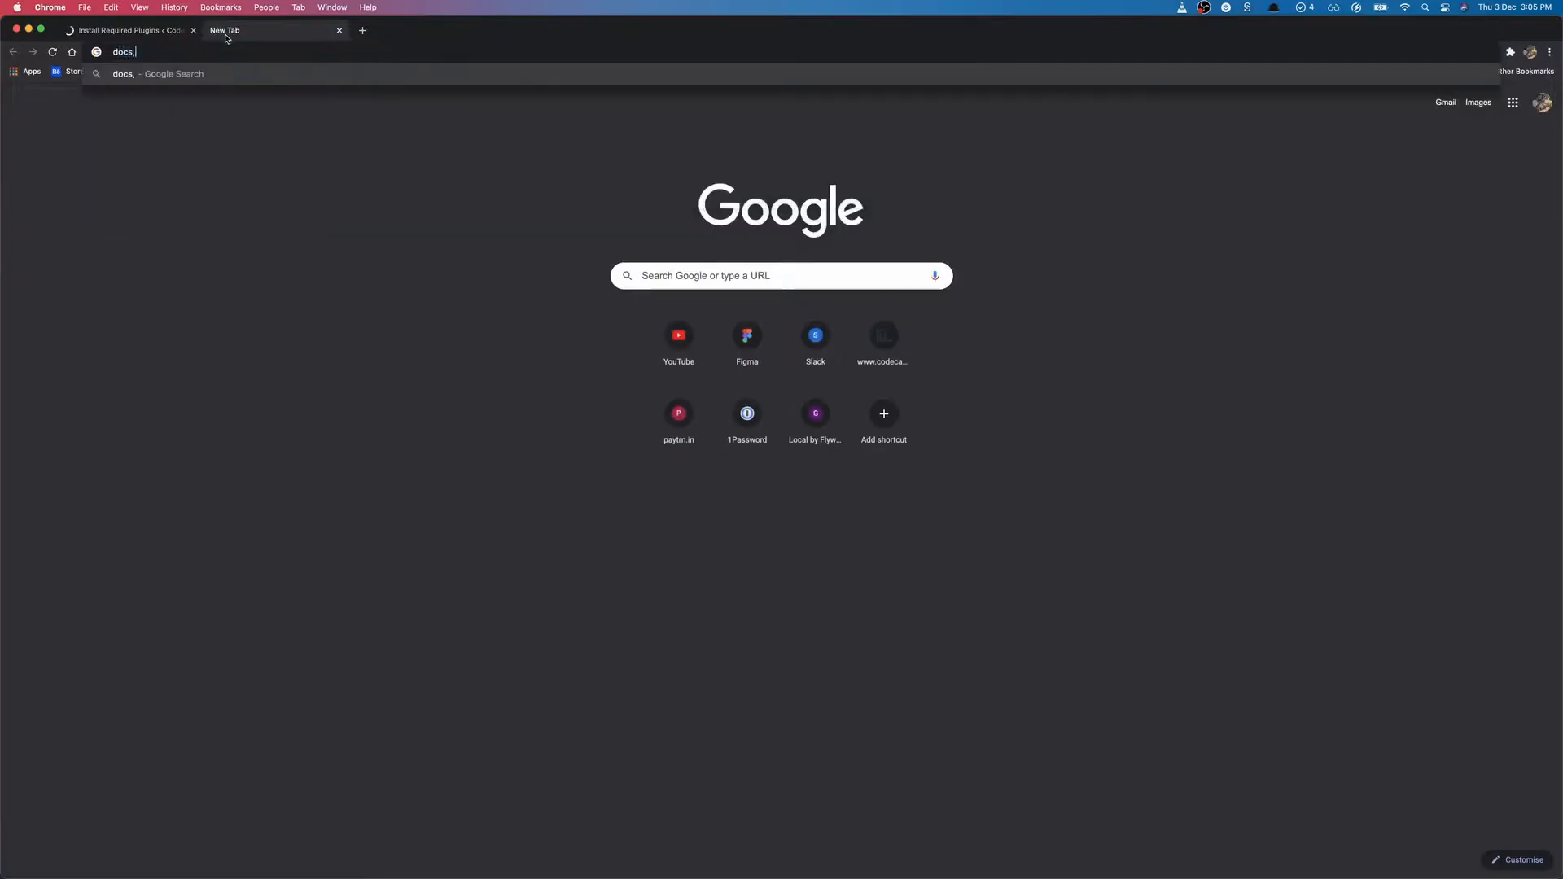
key("BackSpace")
type(".co")
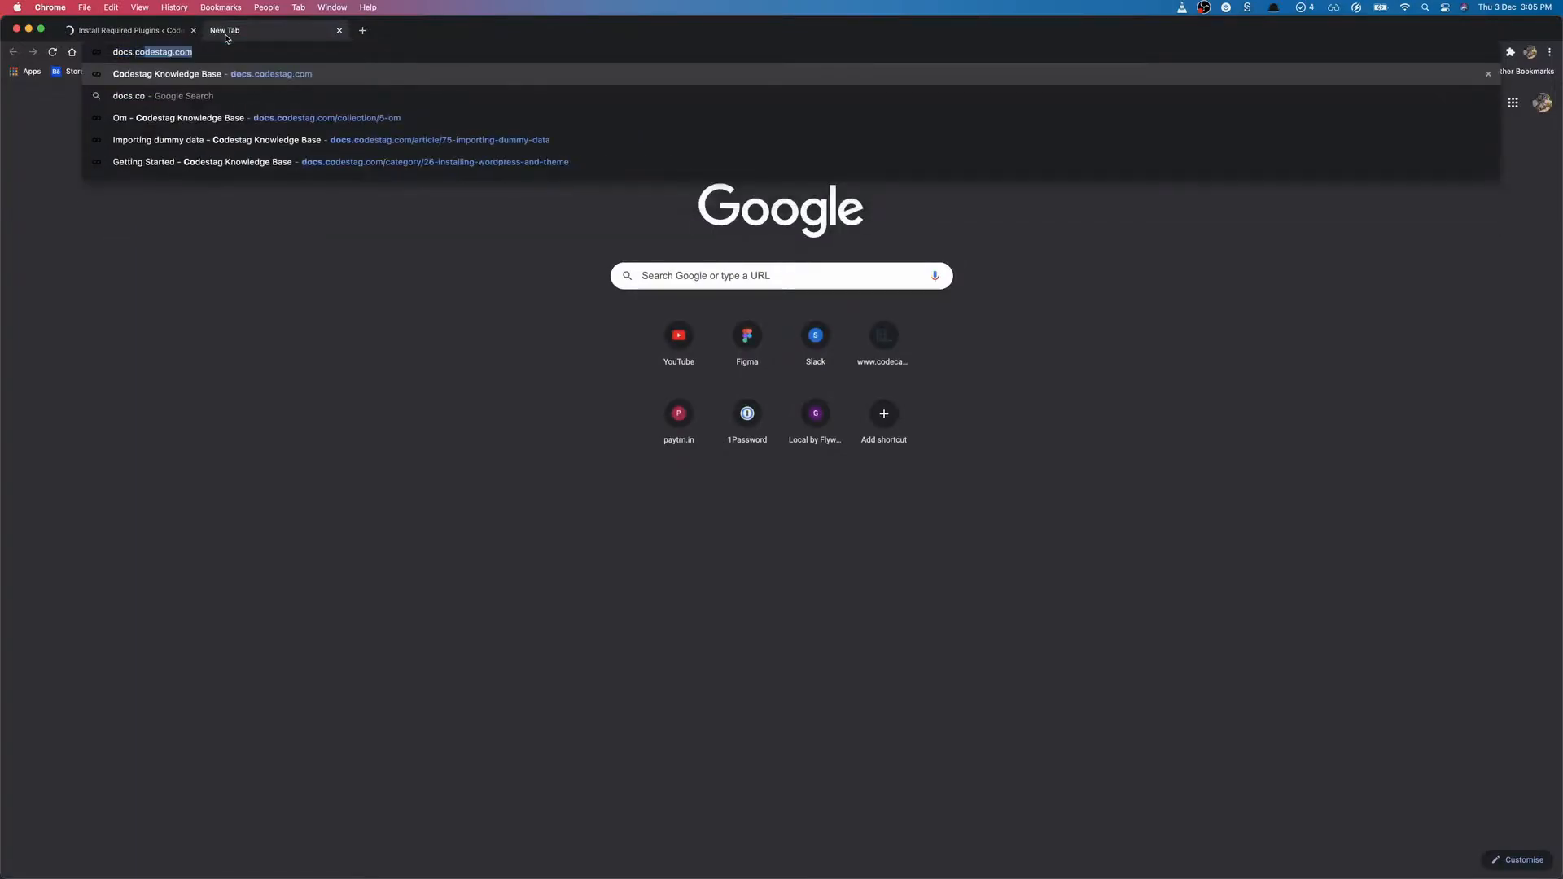
key("Return")
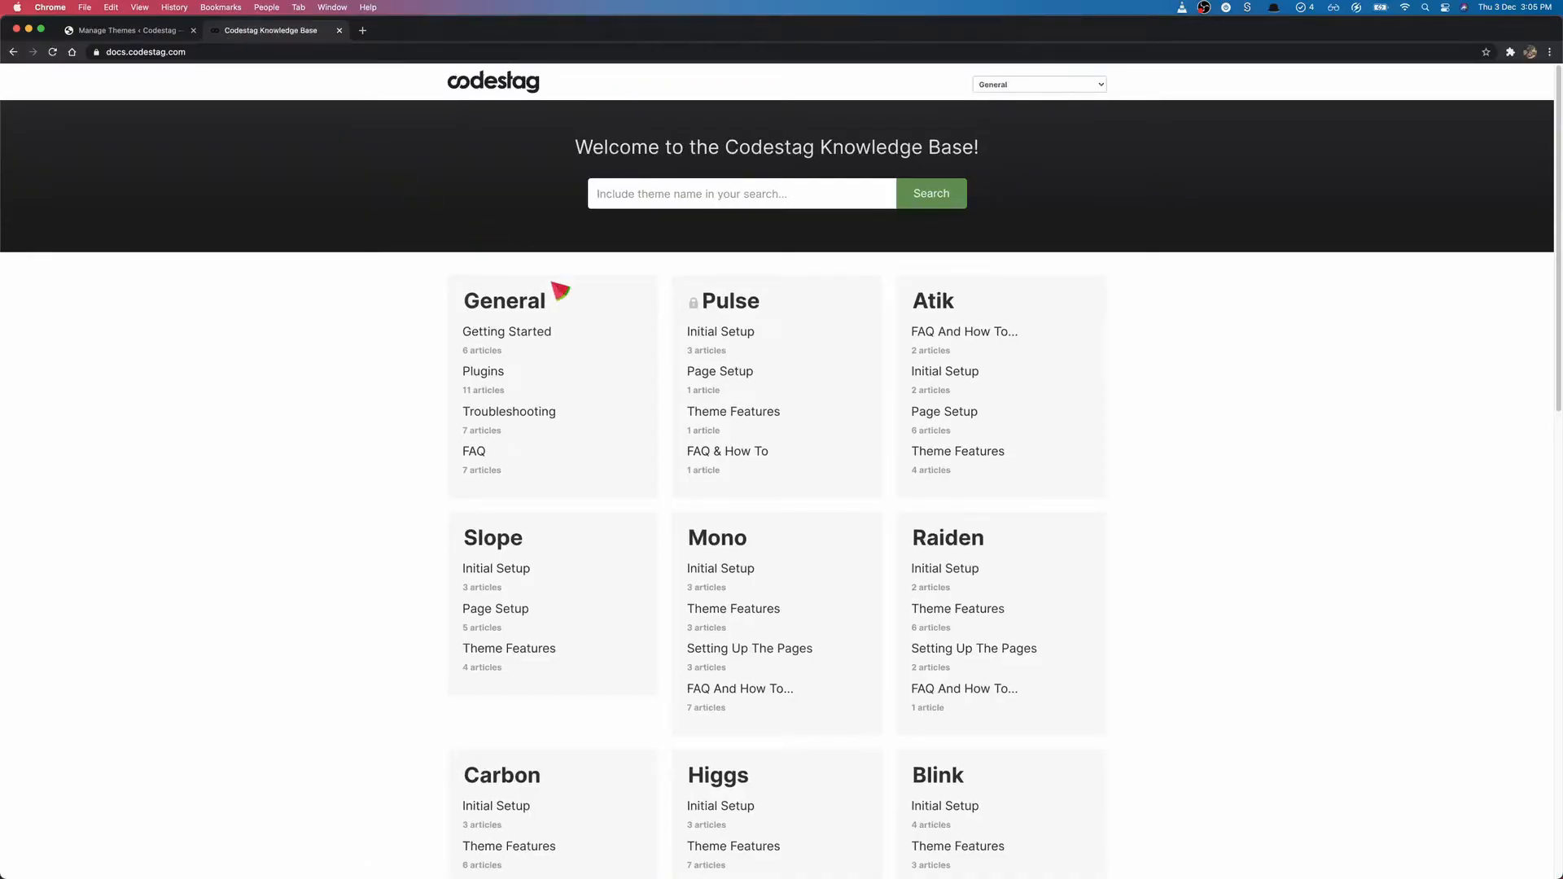
left_click(543, 305)
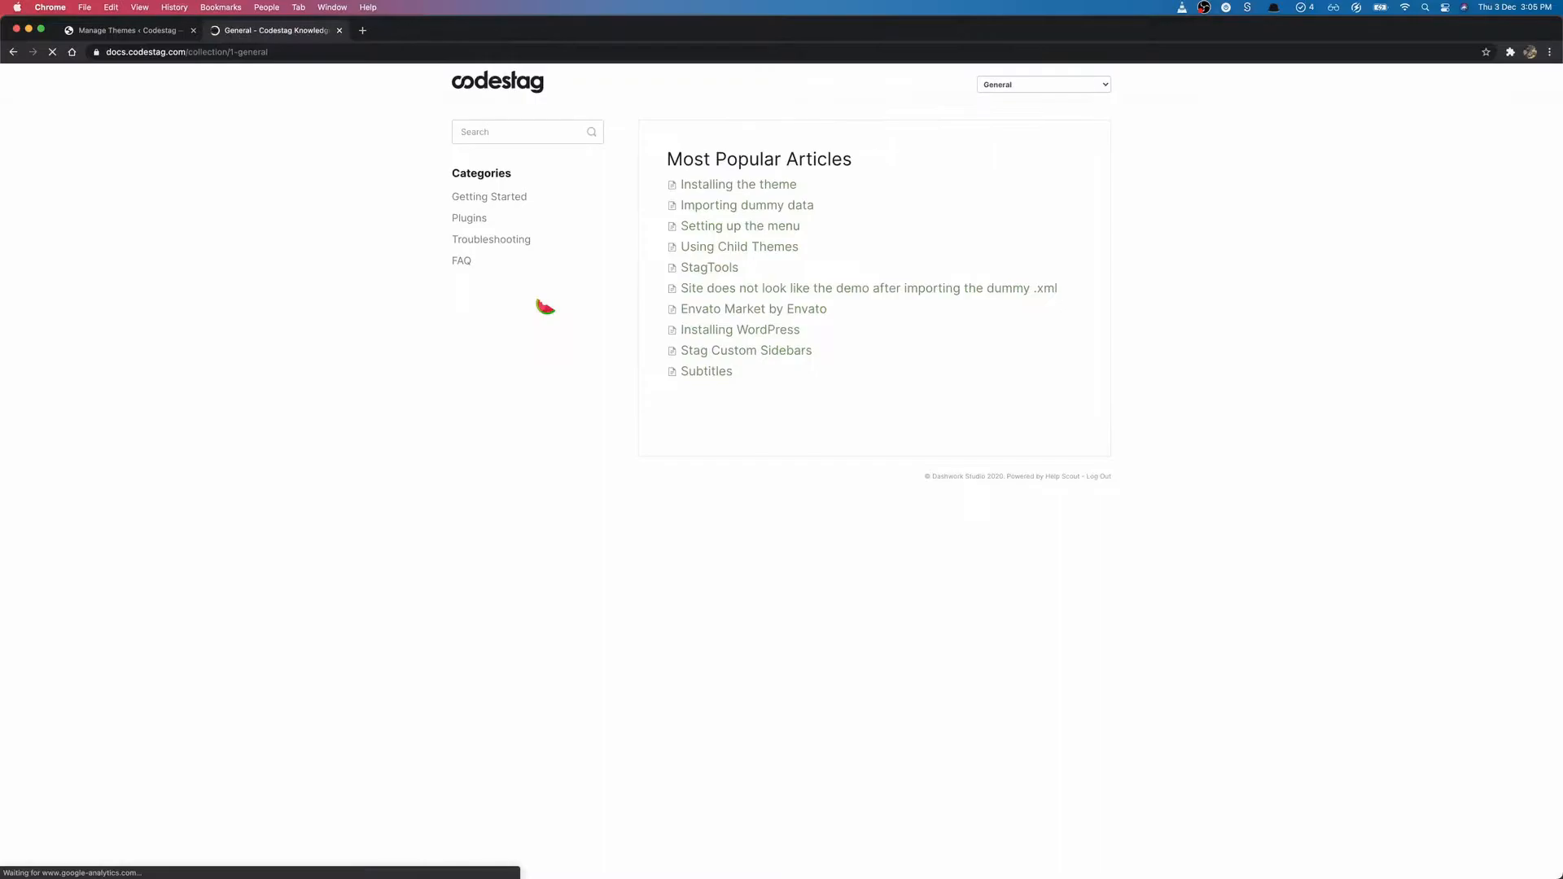
left_click(735, 208)
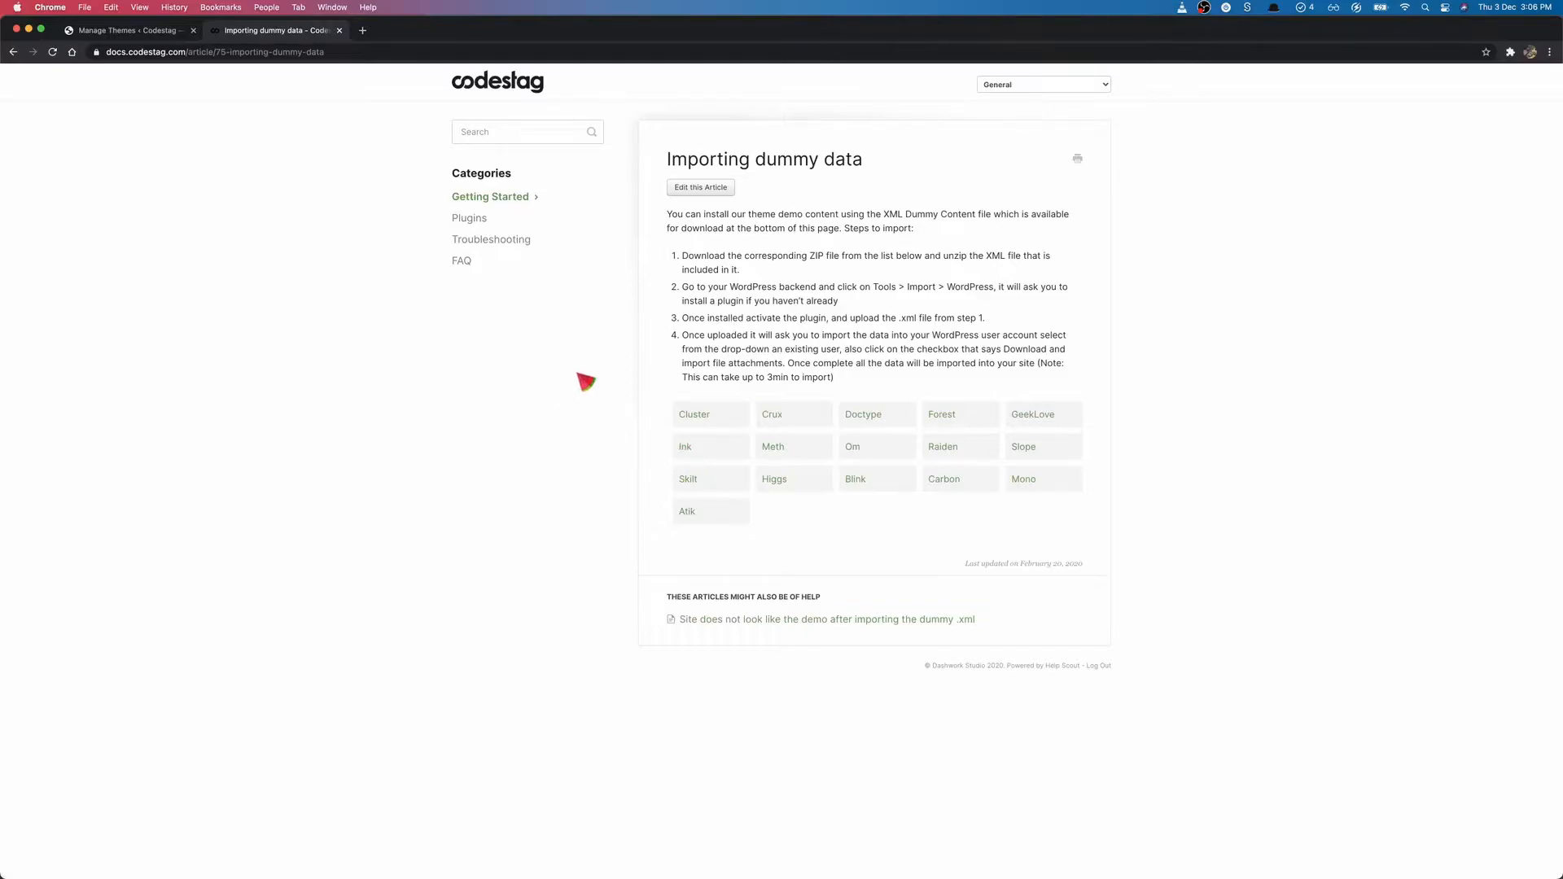
Step: Return to the WordPress admin, search the plugin directory for "WordPress importer" and install the WordPress Importer plugin
left_click(158, 32)
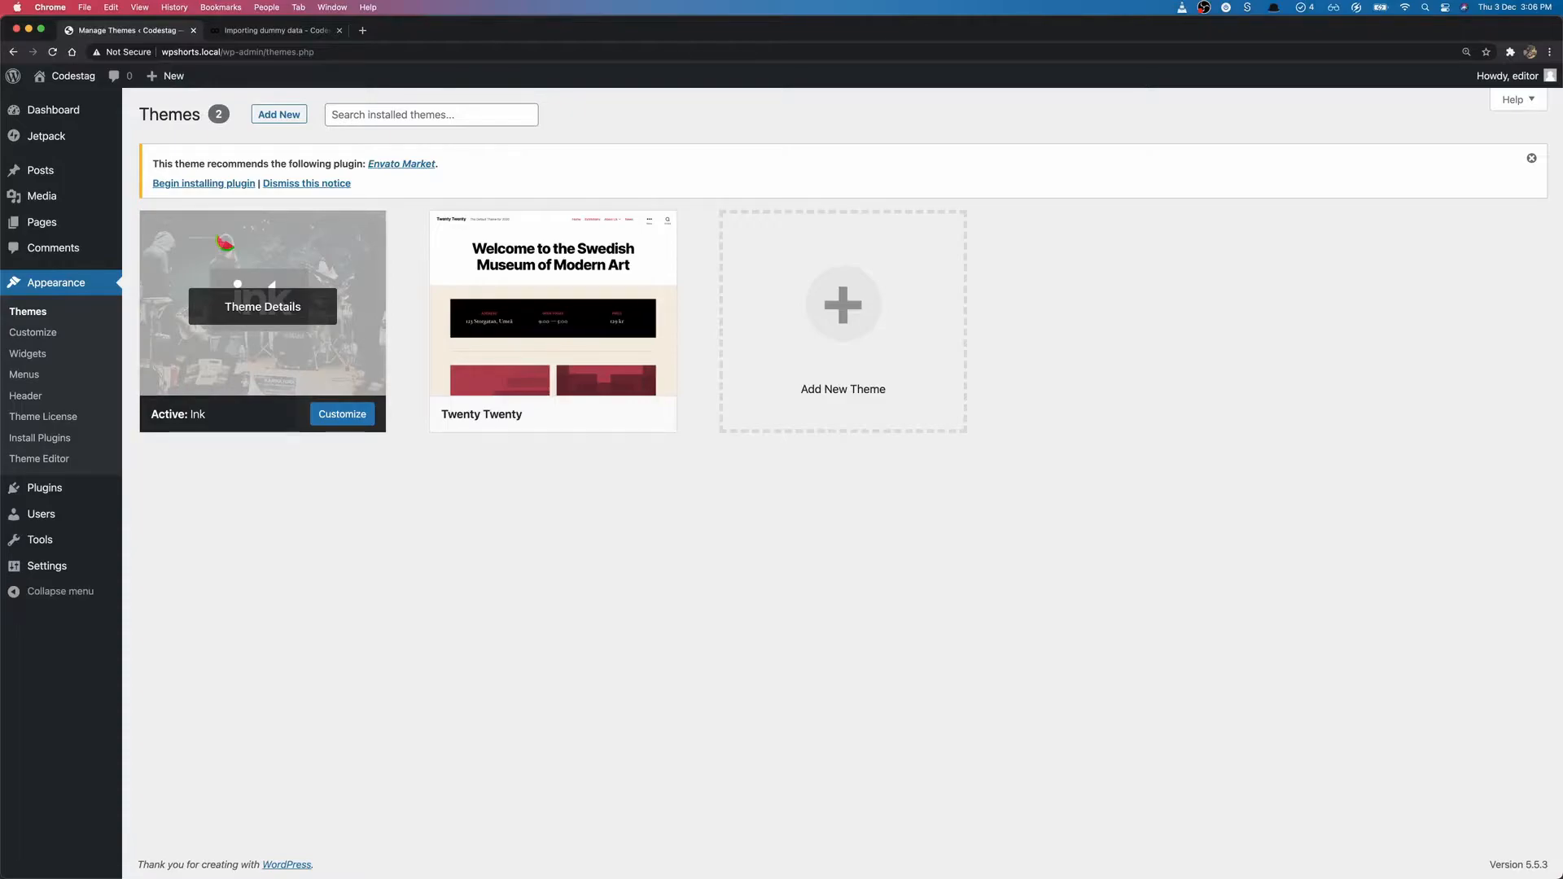
left_click(111, 499)
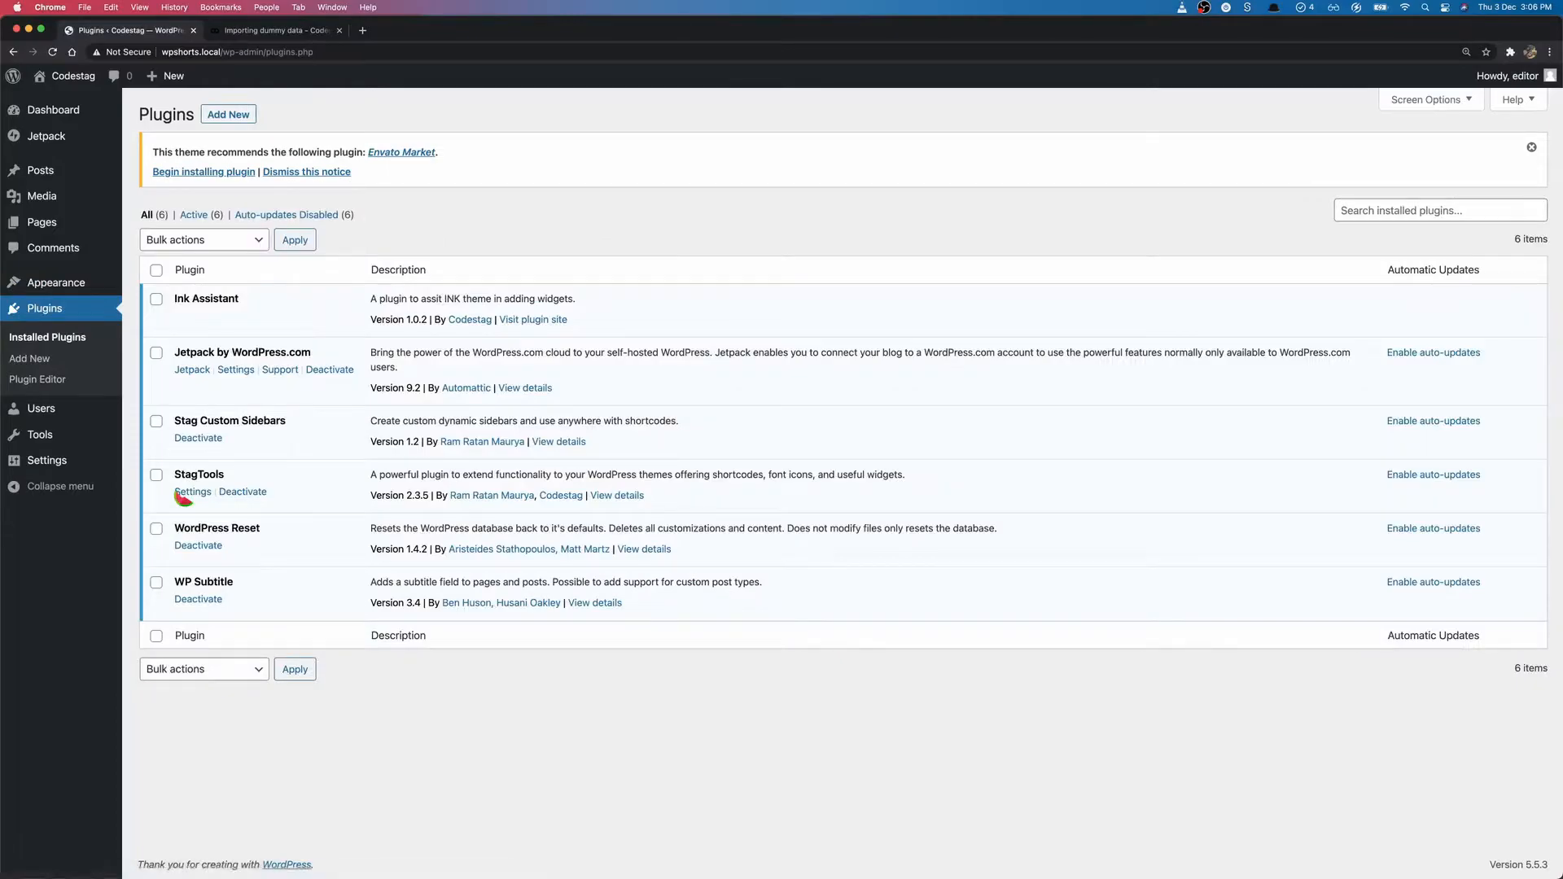
left_click(232, 115)
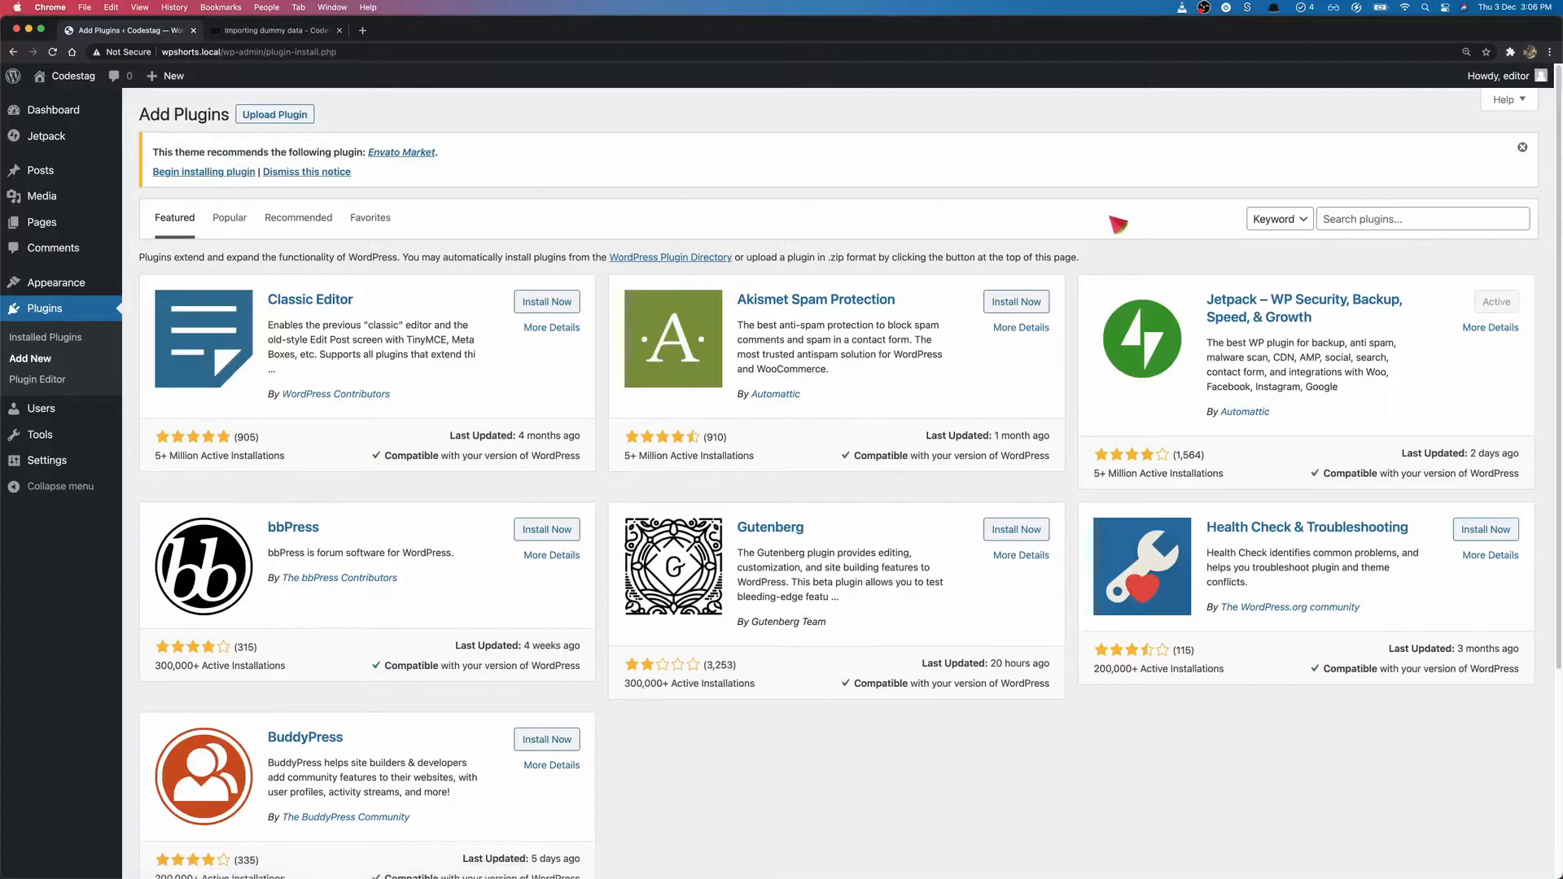
left_click(1332, 220)
type("WordPress importer")
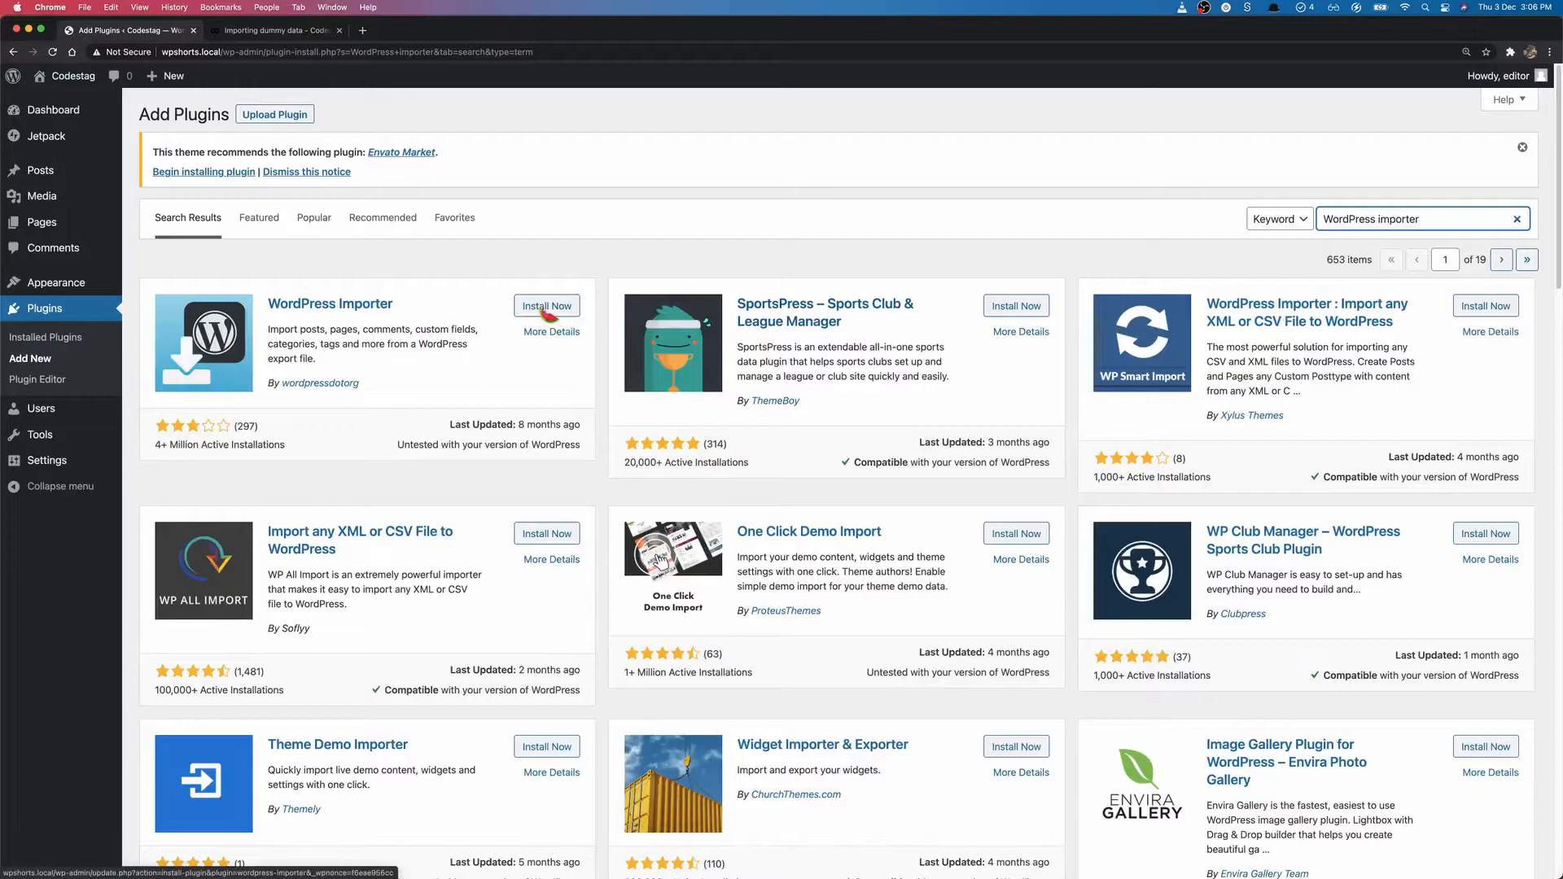
left_click(551, 307)
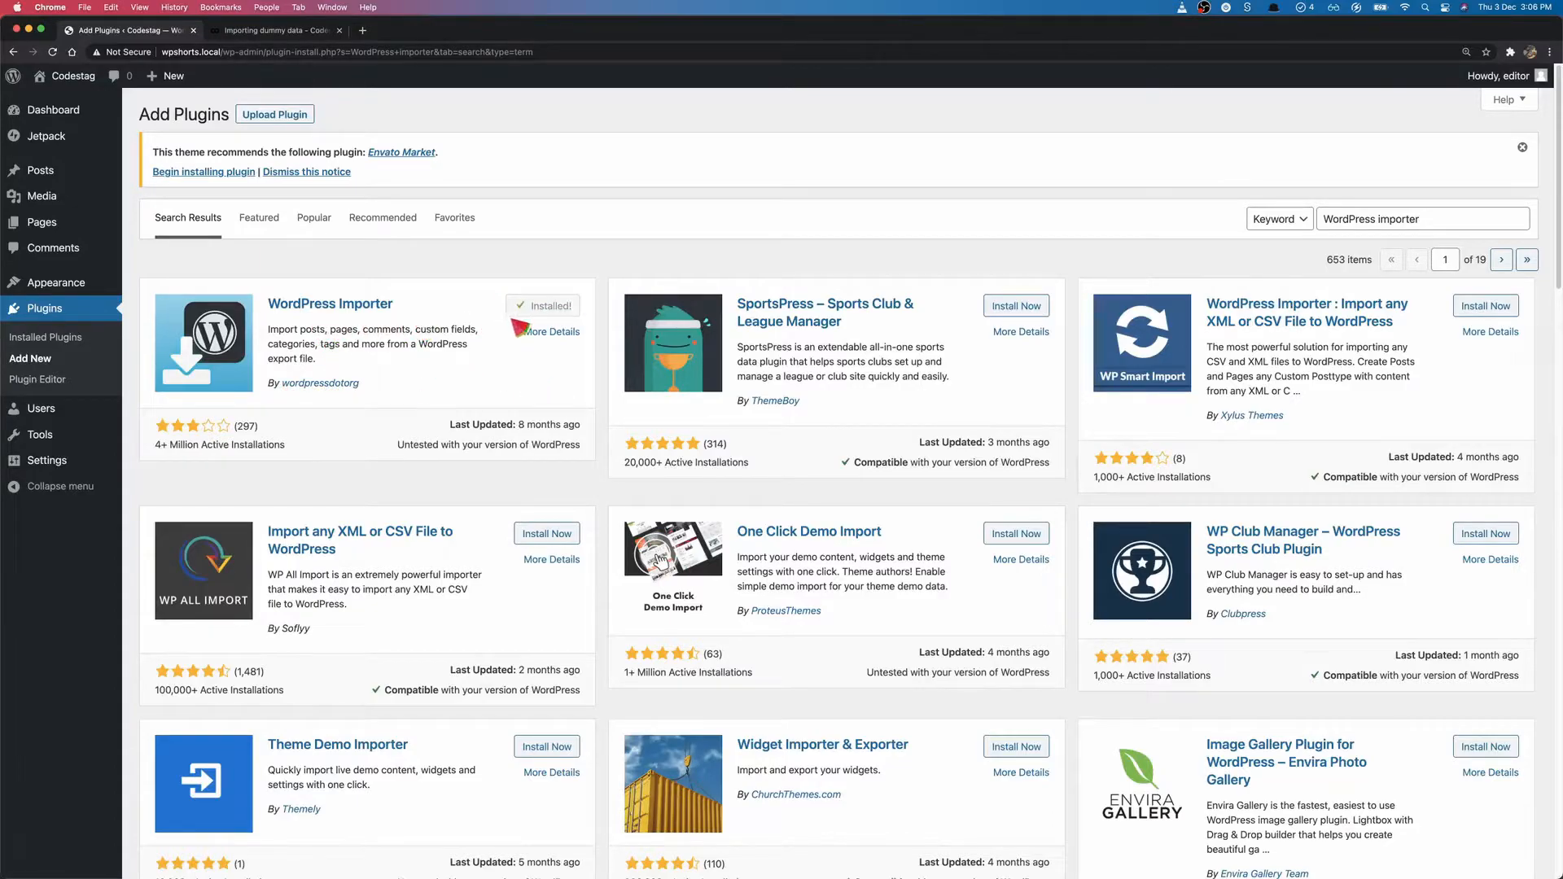
Step: Search the plugin directory for "Widgets importer" and install the Widget Importer & Exporter plugin
triple_click(1364, 219)
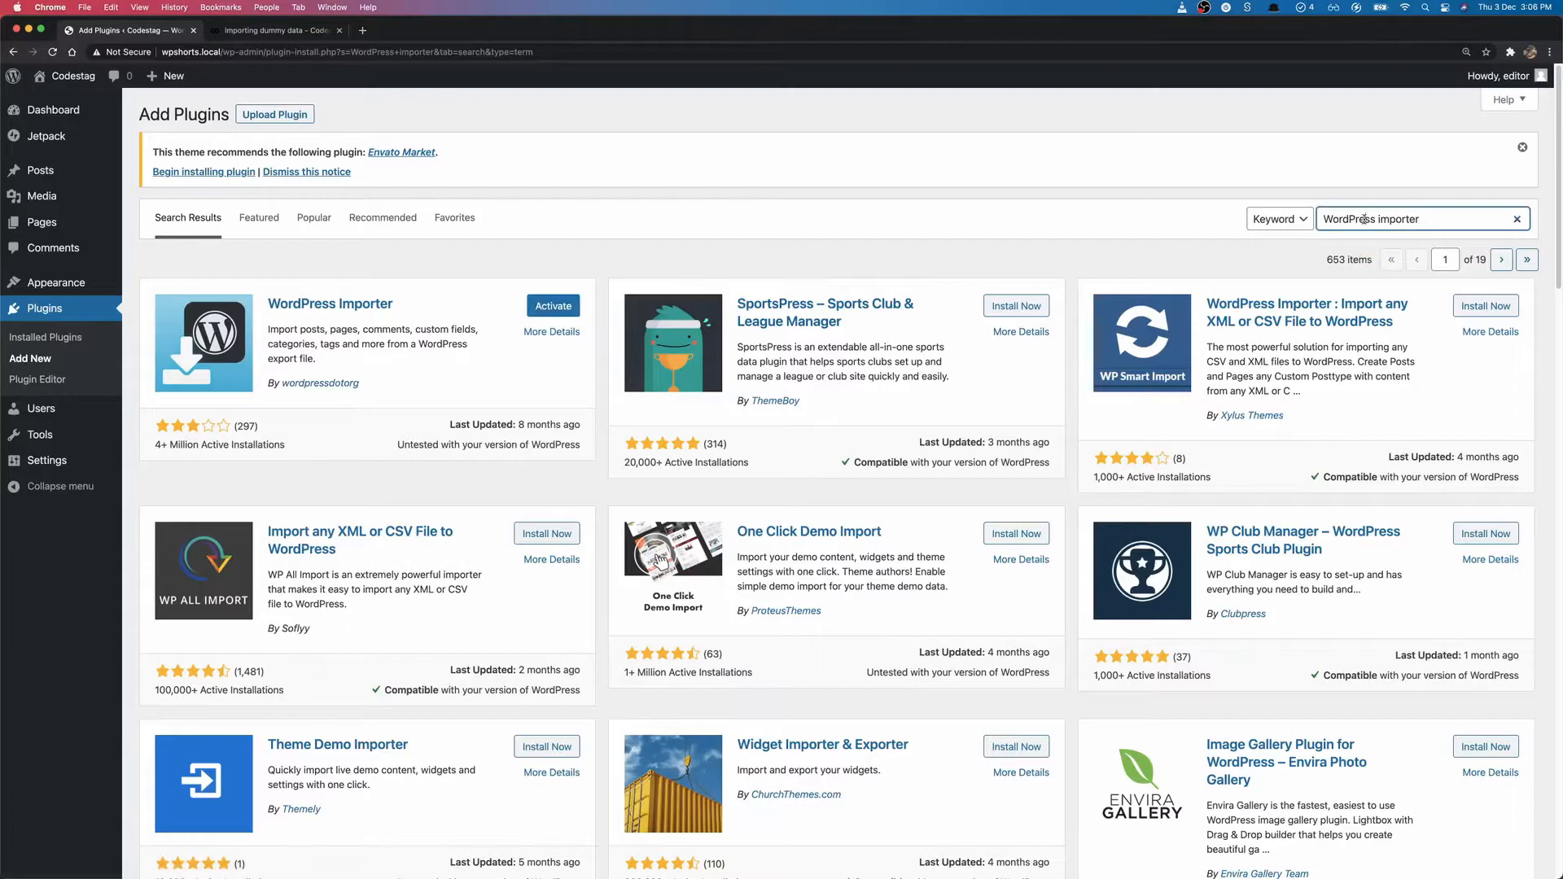
key("BackSpace")
type("Wid")
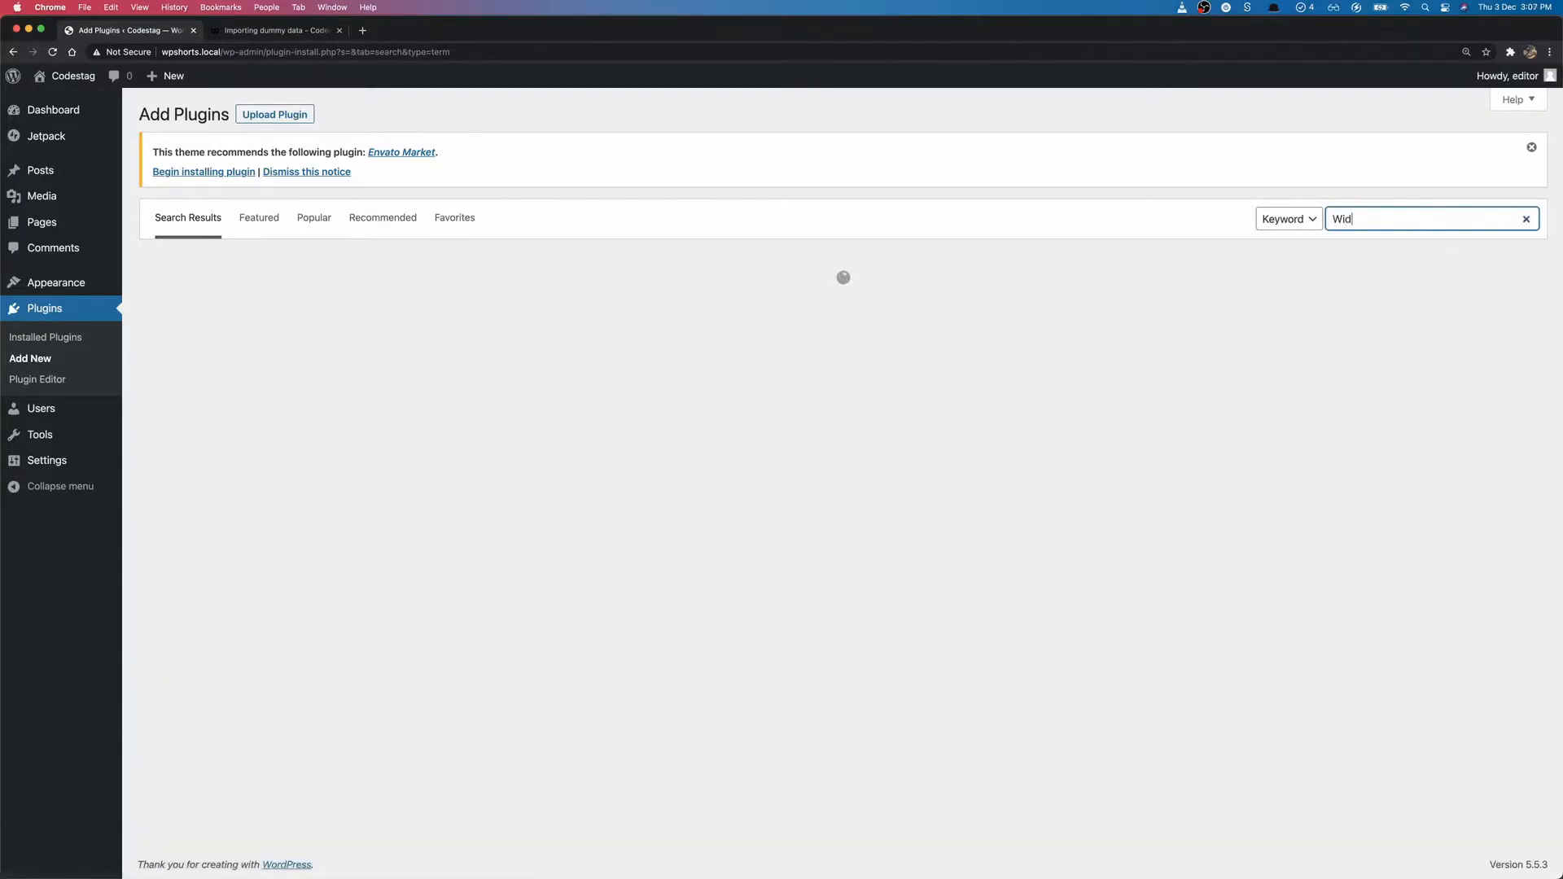
type("gets")
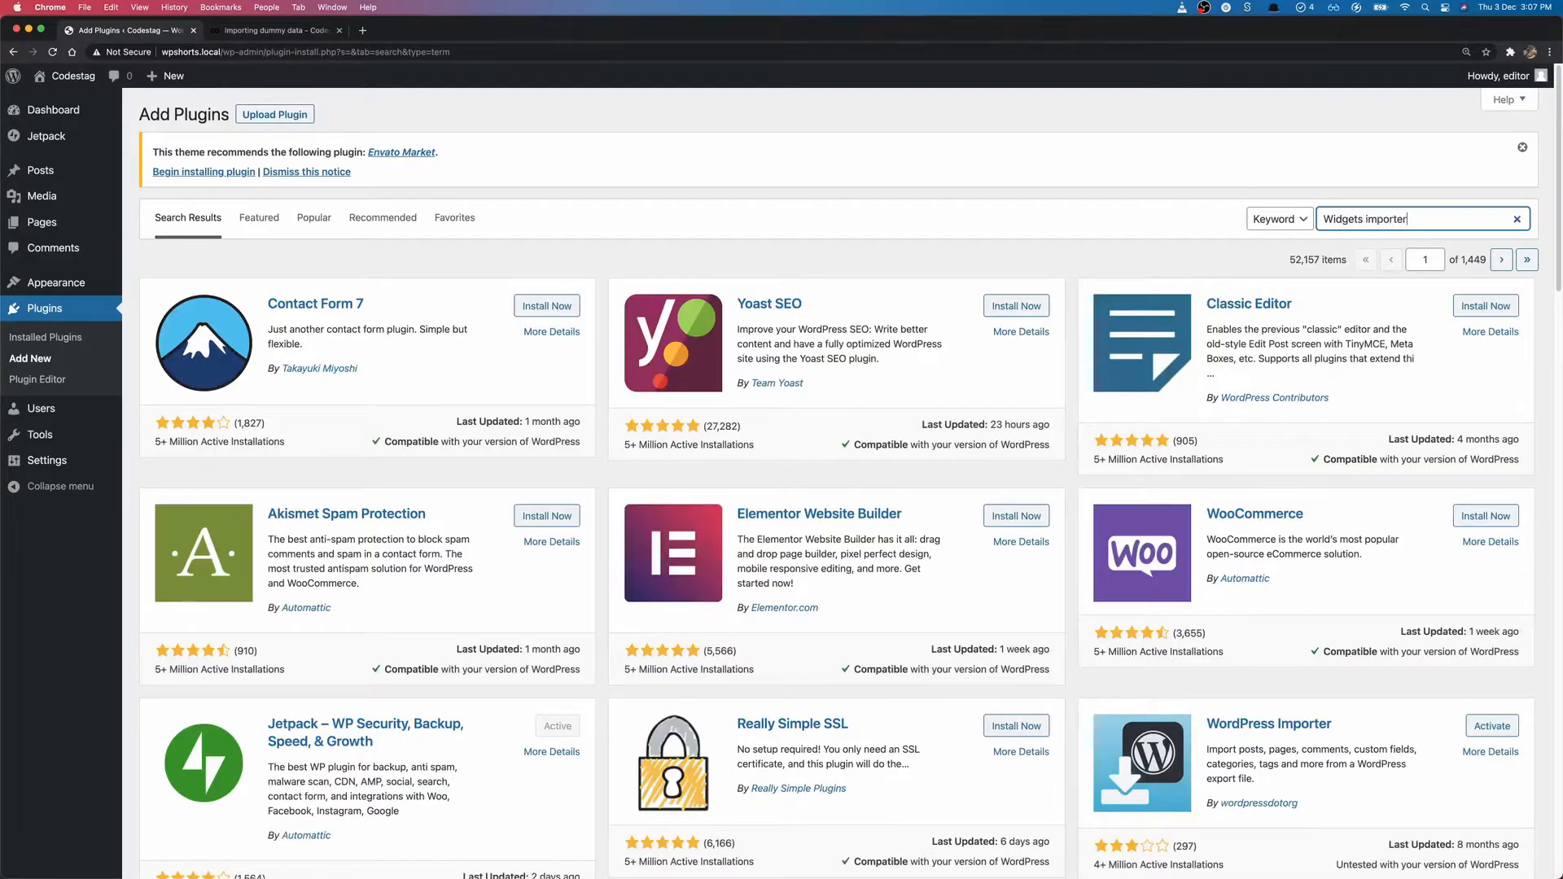
type(" importer")
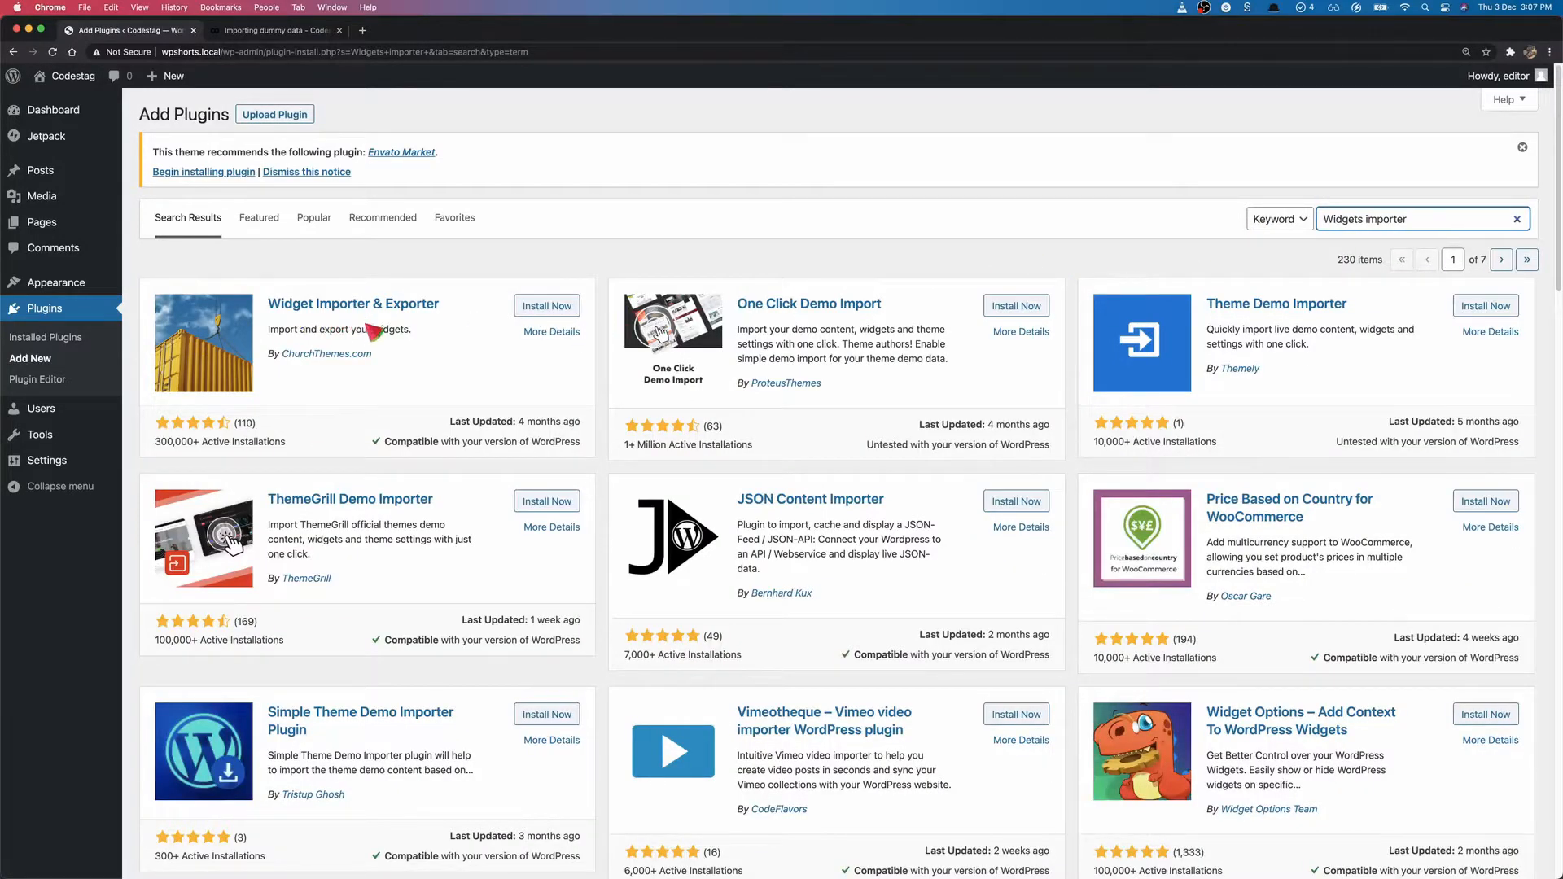
left_click(551, 312)
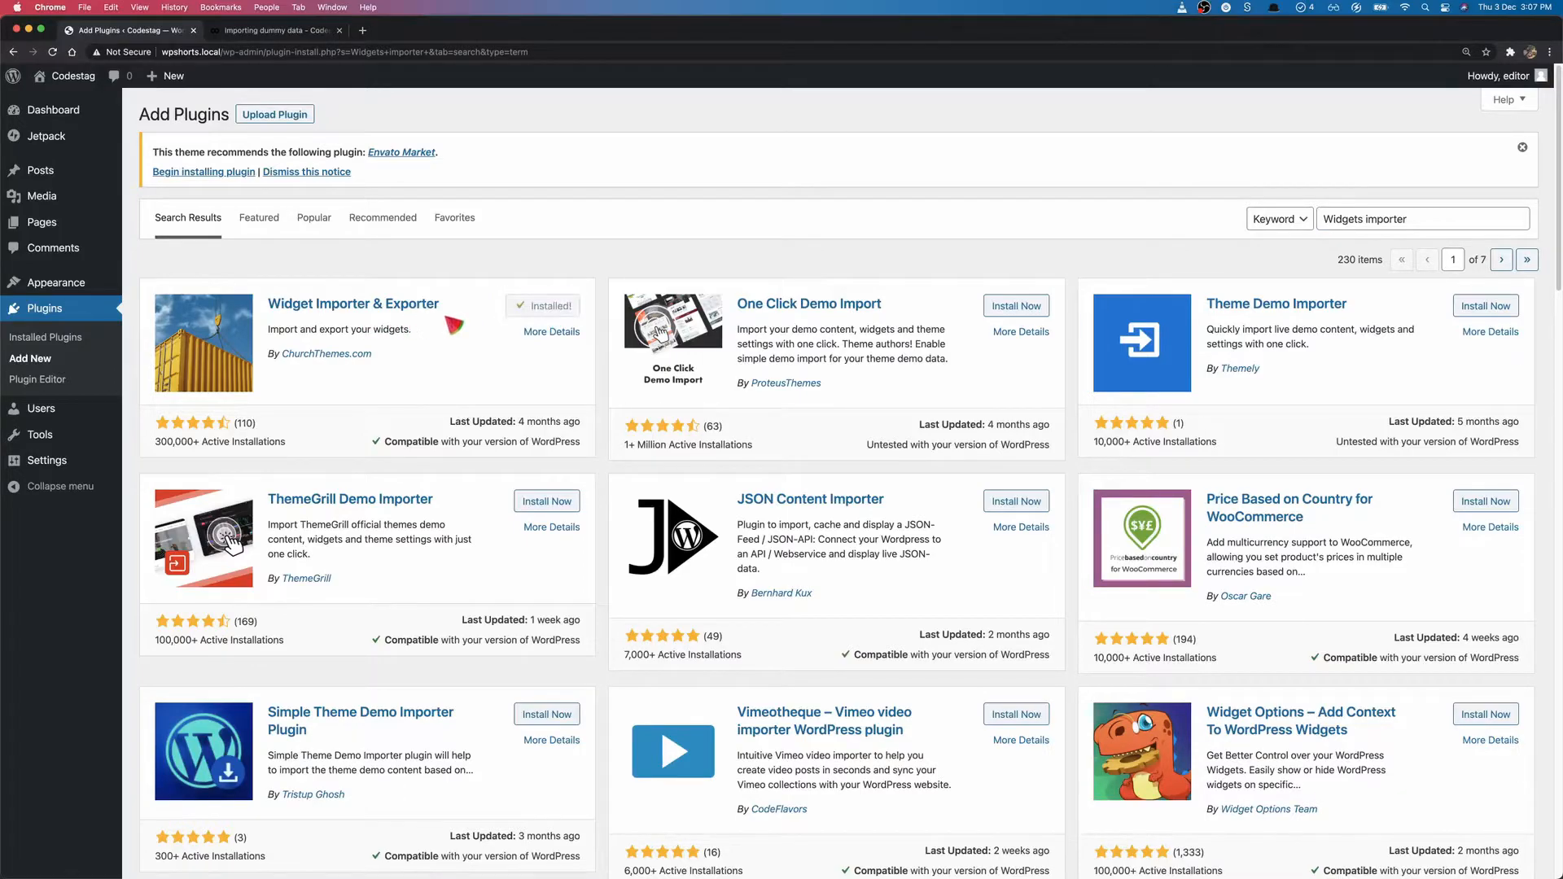
Step: Bulk activate the Widget Importer & Exporter and WordPress Importer plugins from the installed plugins list
left_click(45, 337)
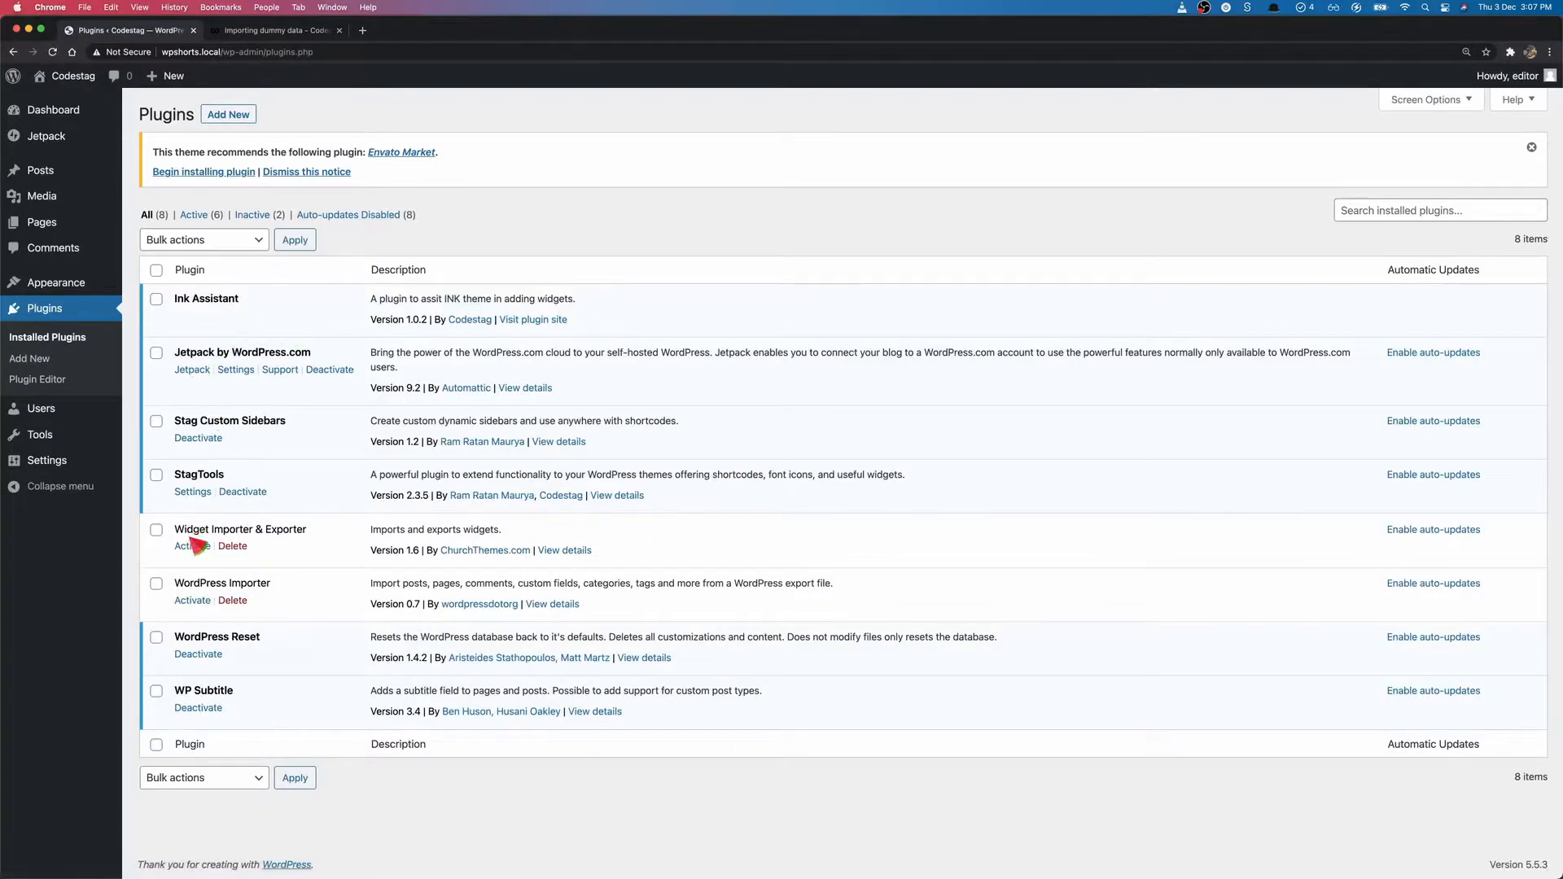
left_click(156, 583)
left_click(228, 247)
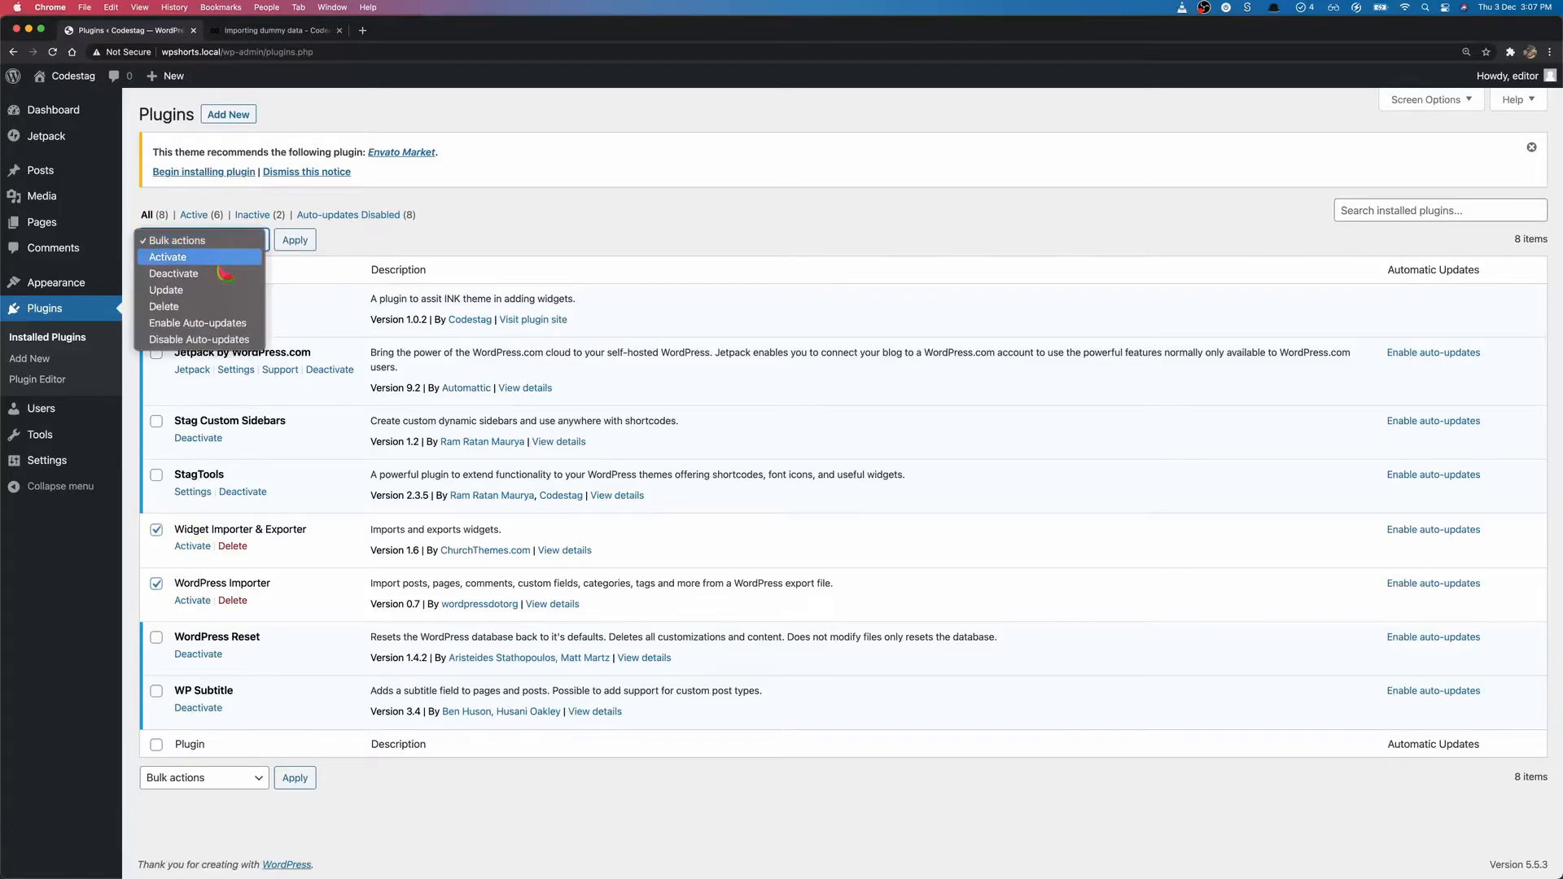
left_click(203, 259)
left_click(300, 241)
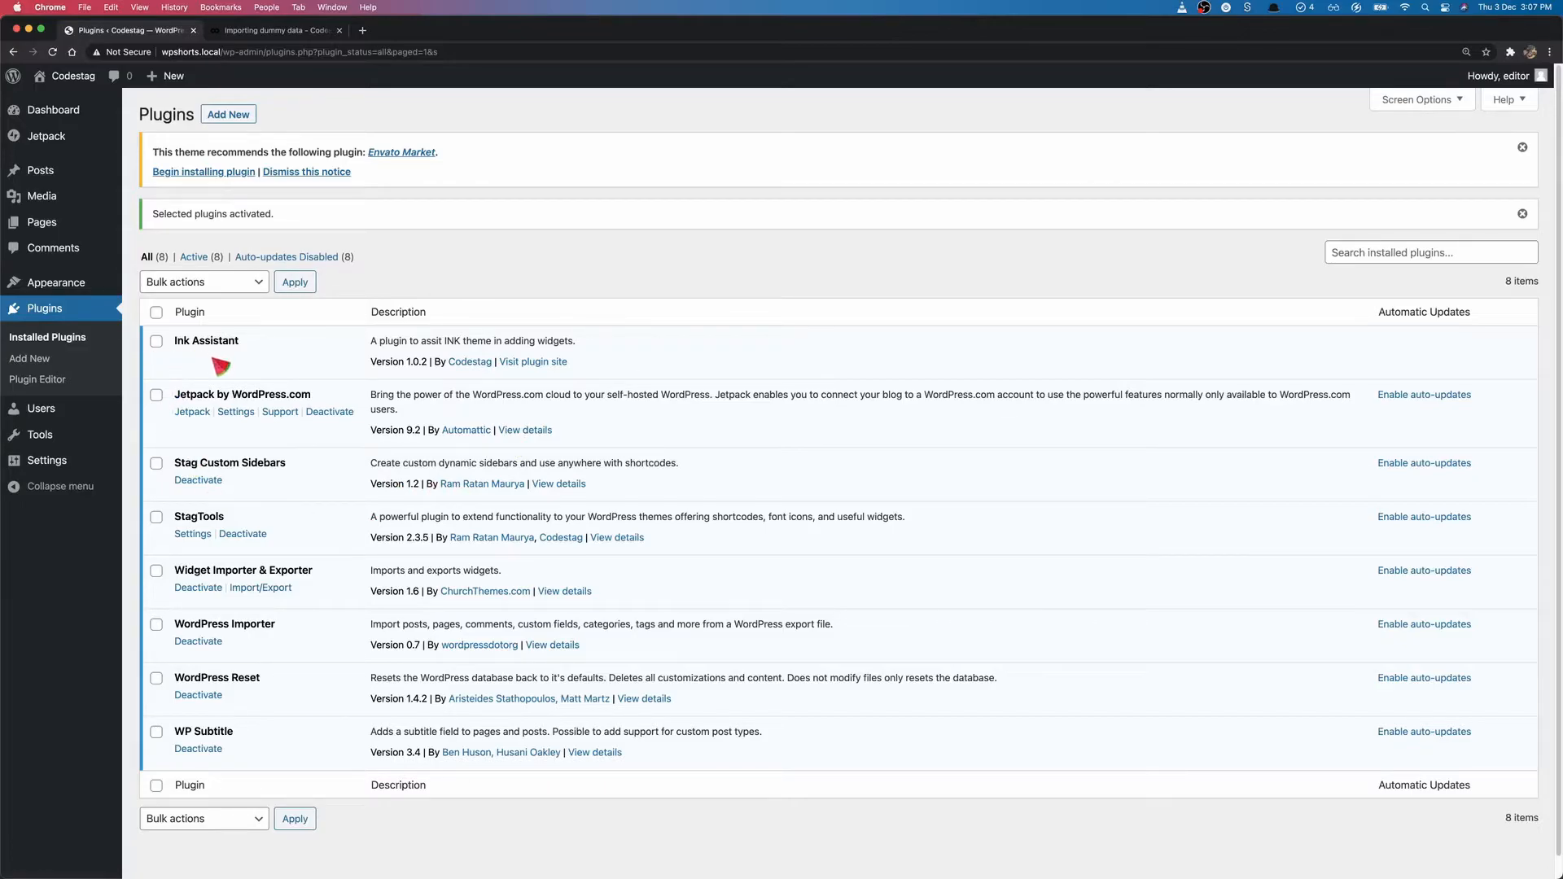
Step: Run the WordPress importer and upload ink.WordPress.2020-12-03.xml from the Downloads folder for import
left_click(92, 432)
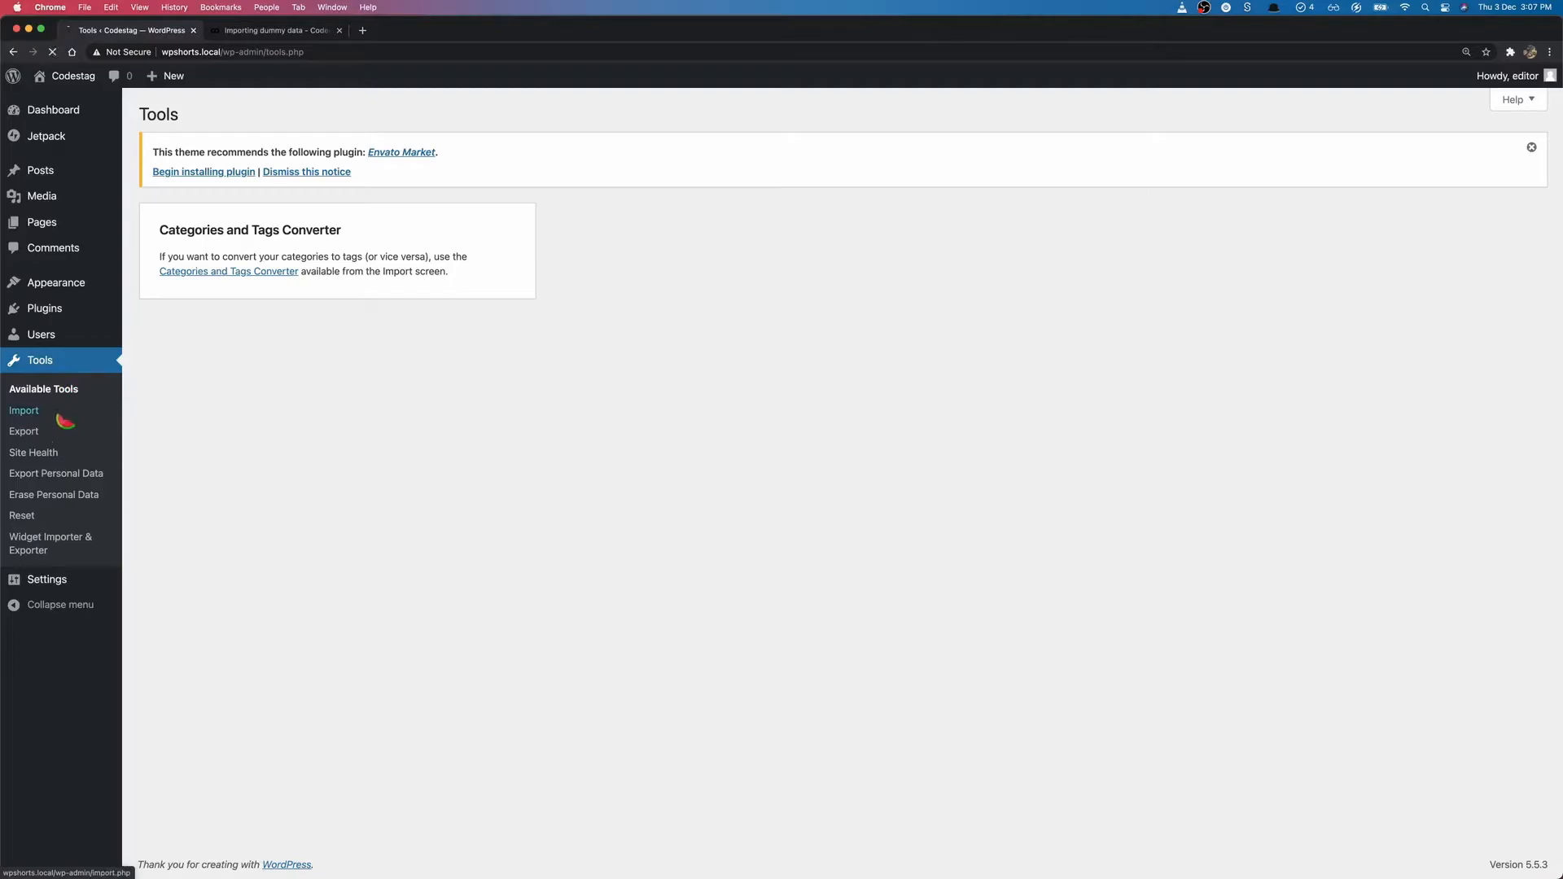
left_click(173, 582)
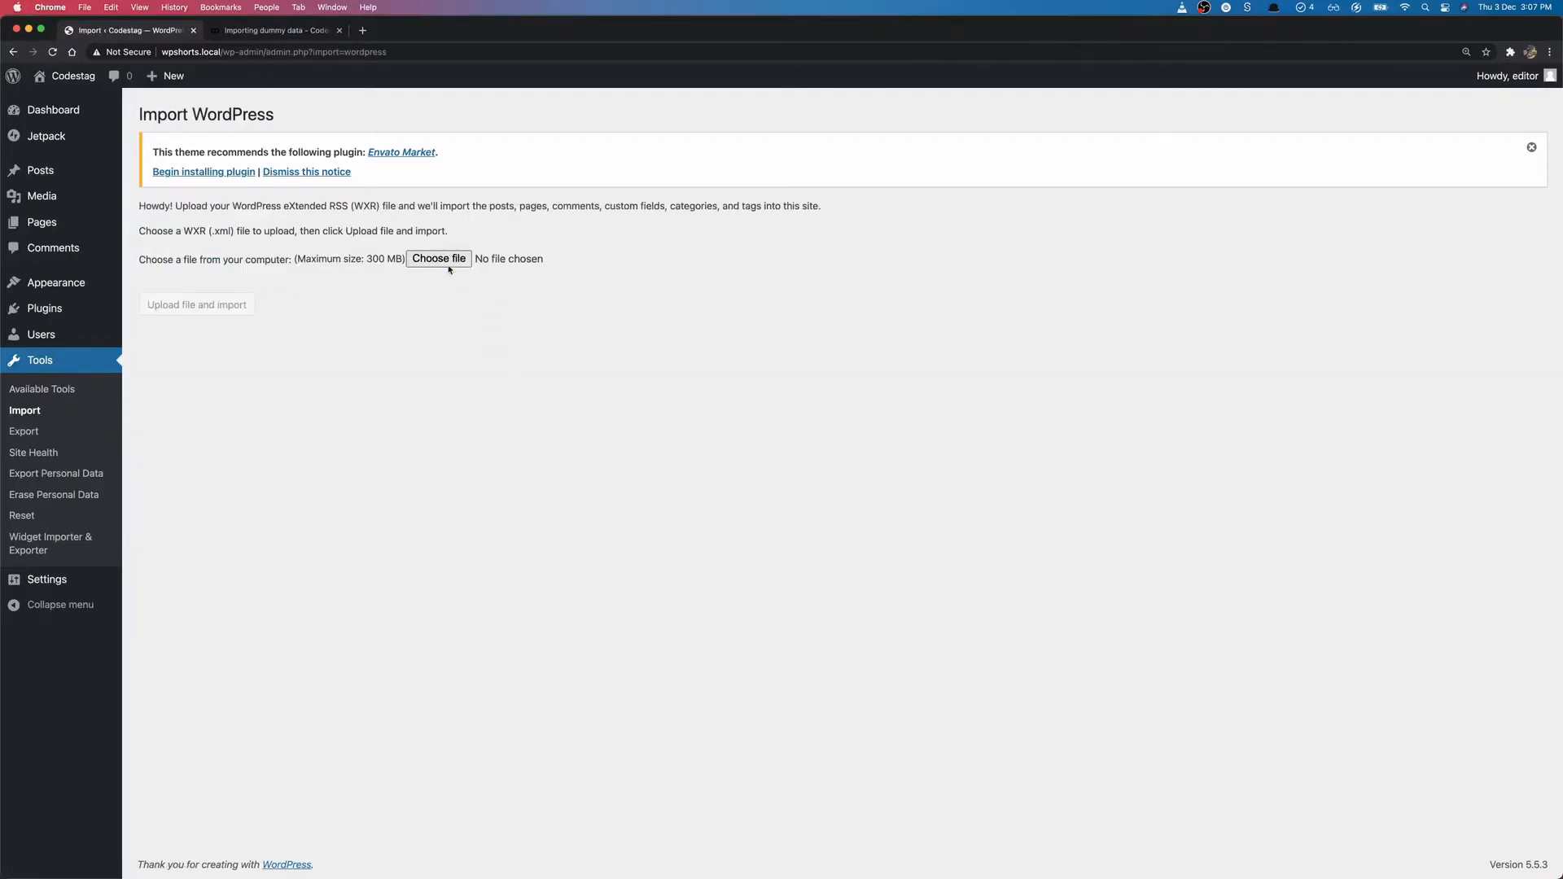
left_click(449, 263)
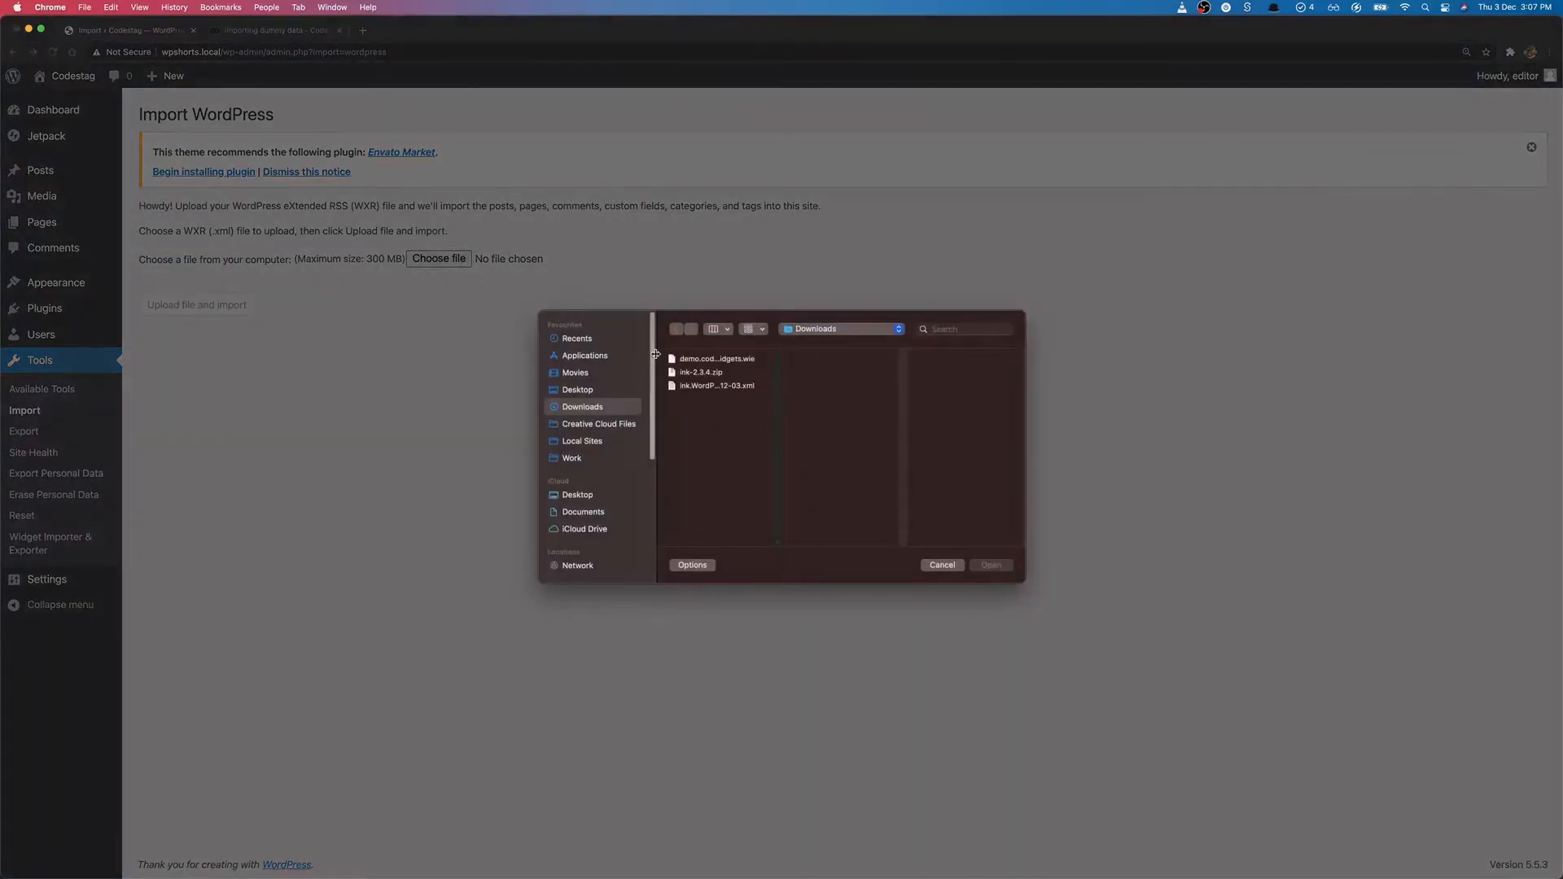
left_click(687, 361)
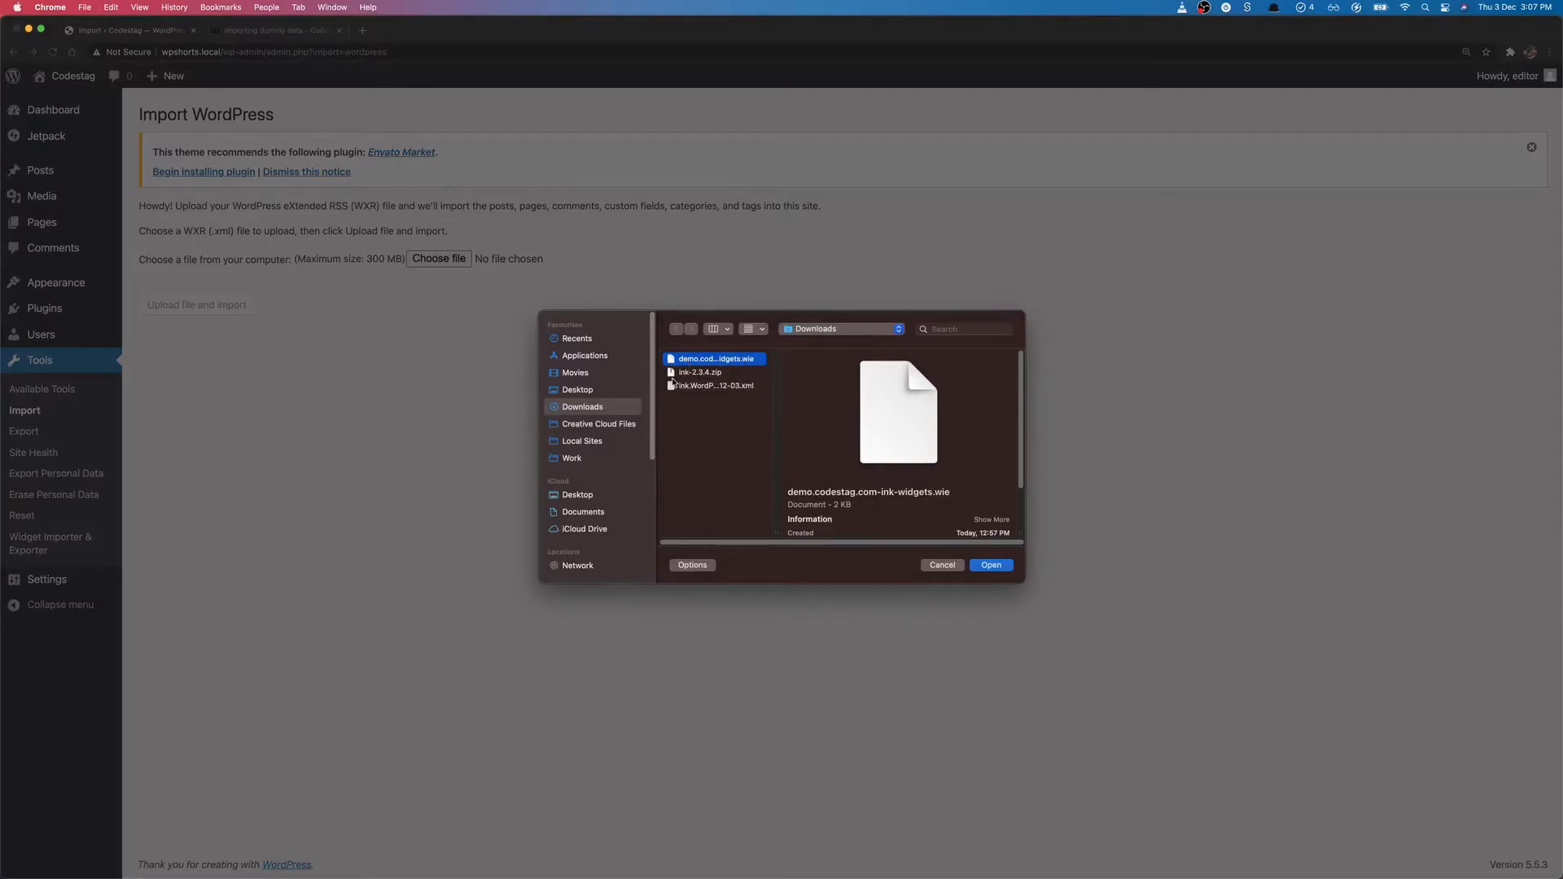
left_click(725, 385)
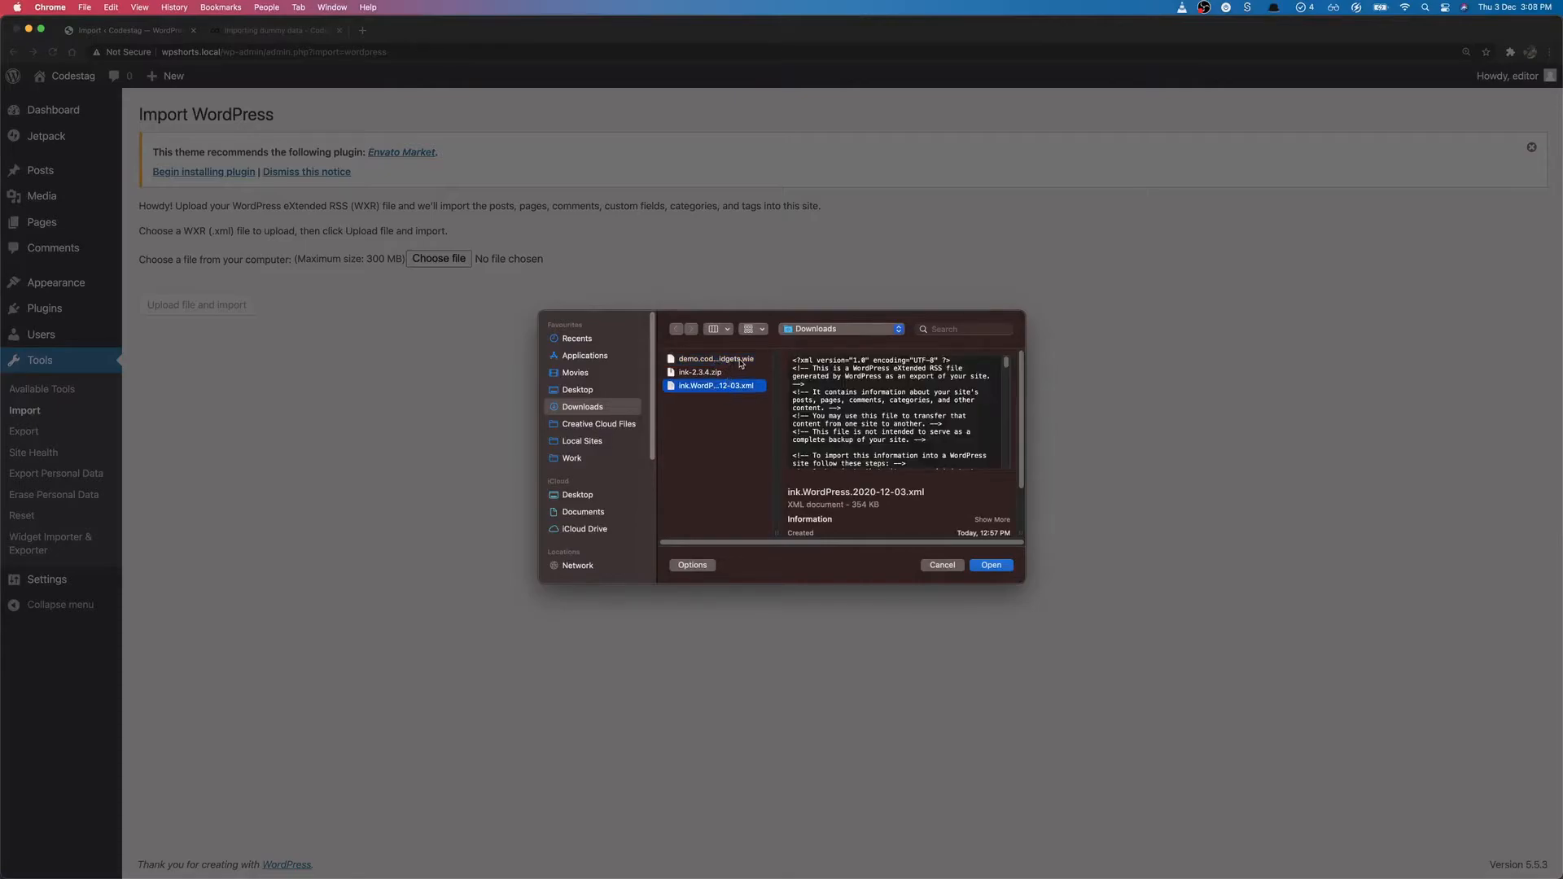
left_click(742, 362)
left_click(732, 387)
left_click(990, 566)
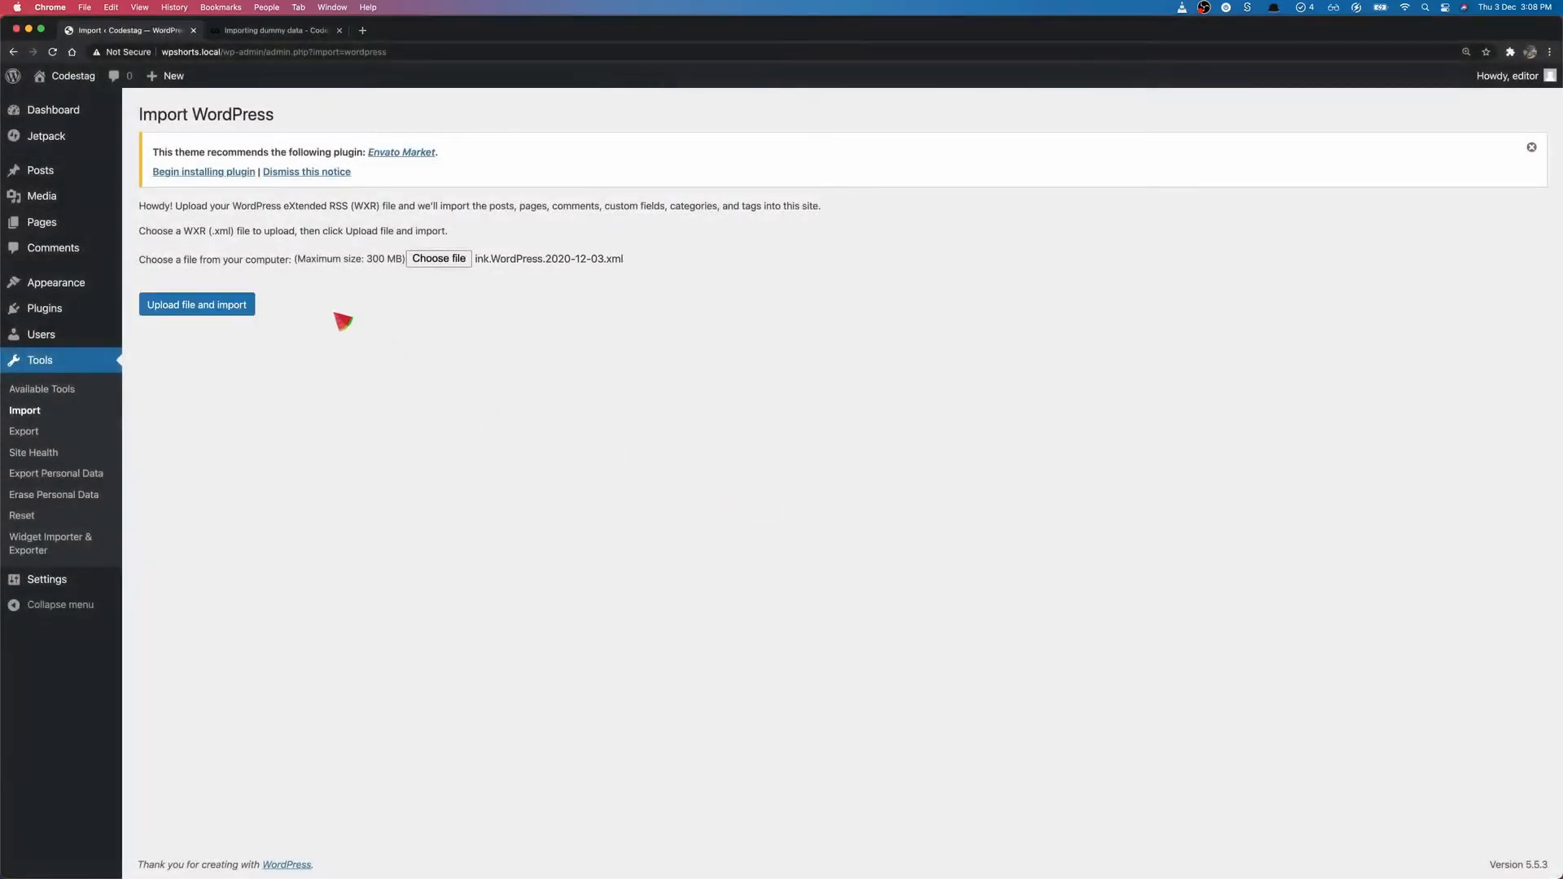
left_click(232, 314)
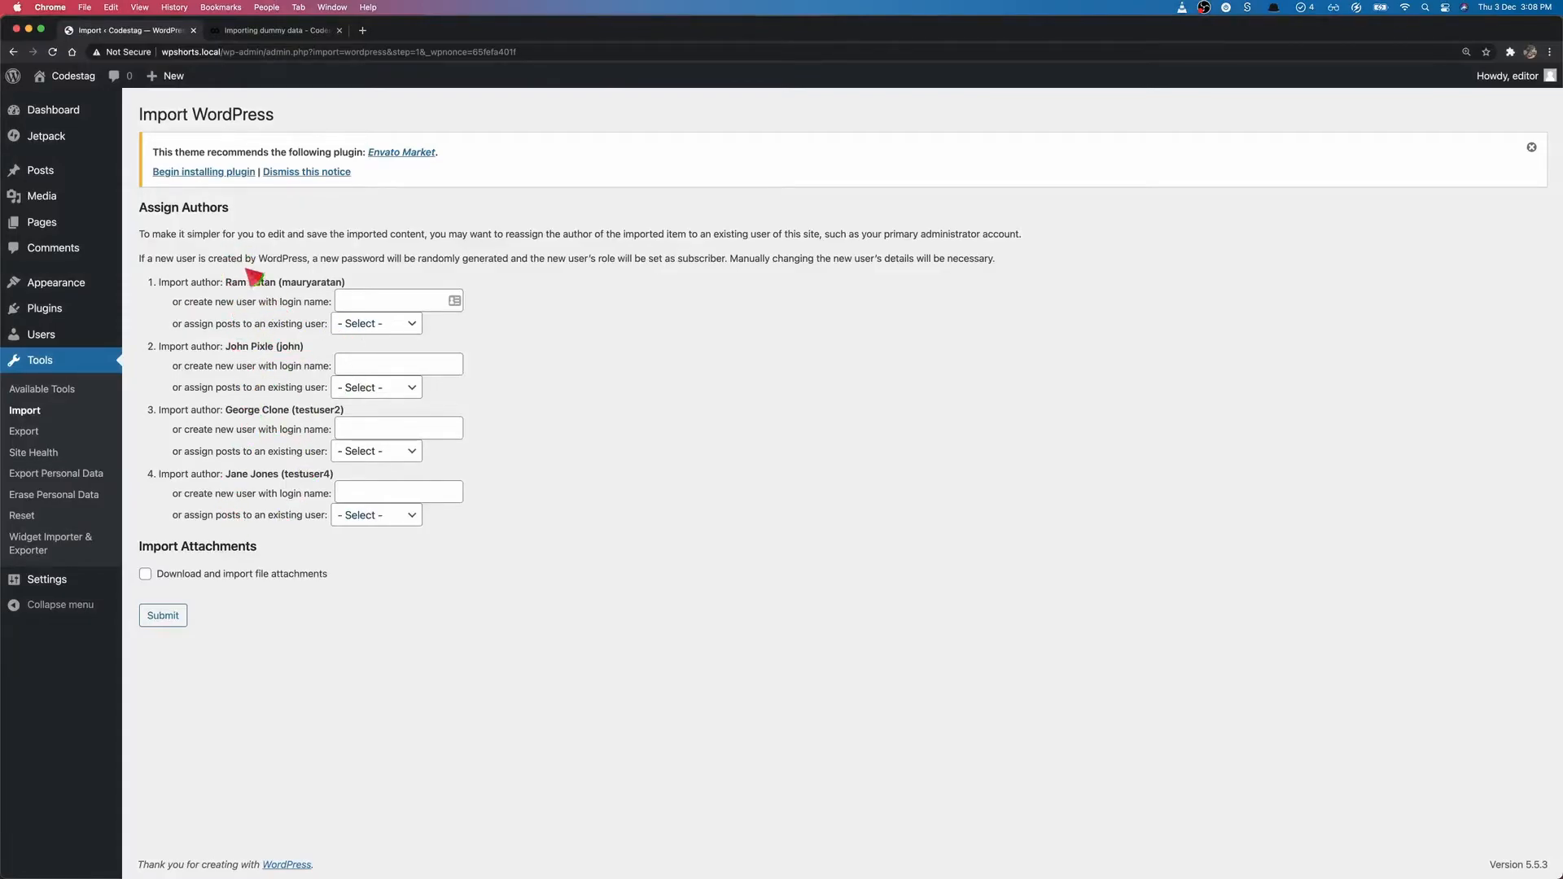
Step: Assign all four import authors to the existing editor user, include downloading of file attachments, and submit the import
left_click(362, 324)
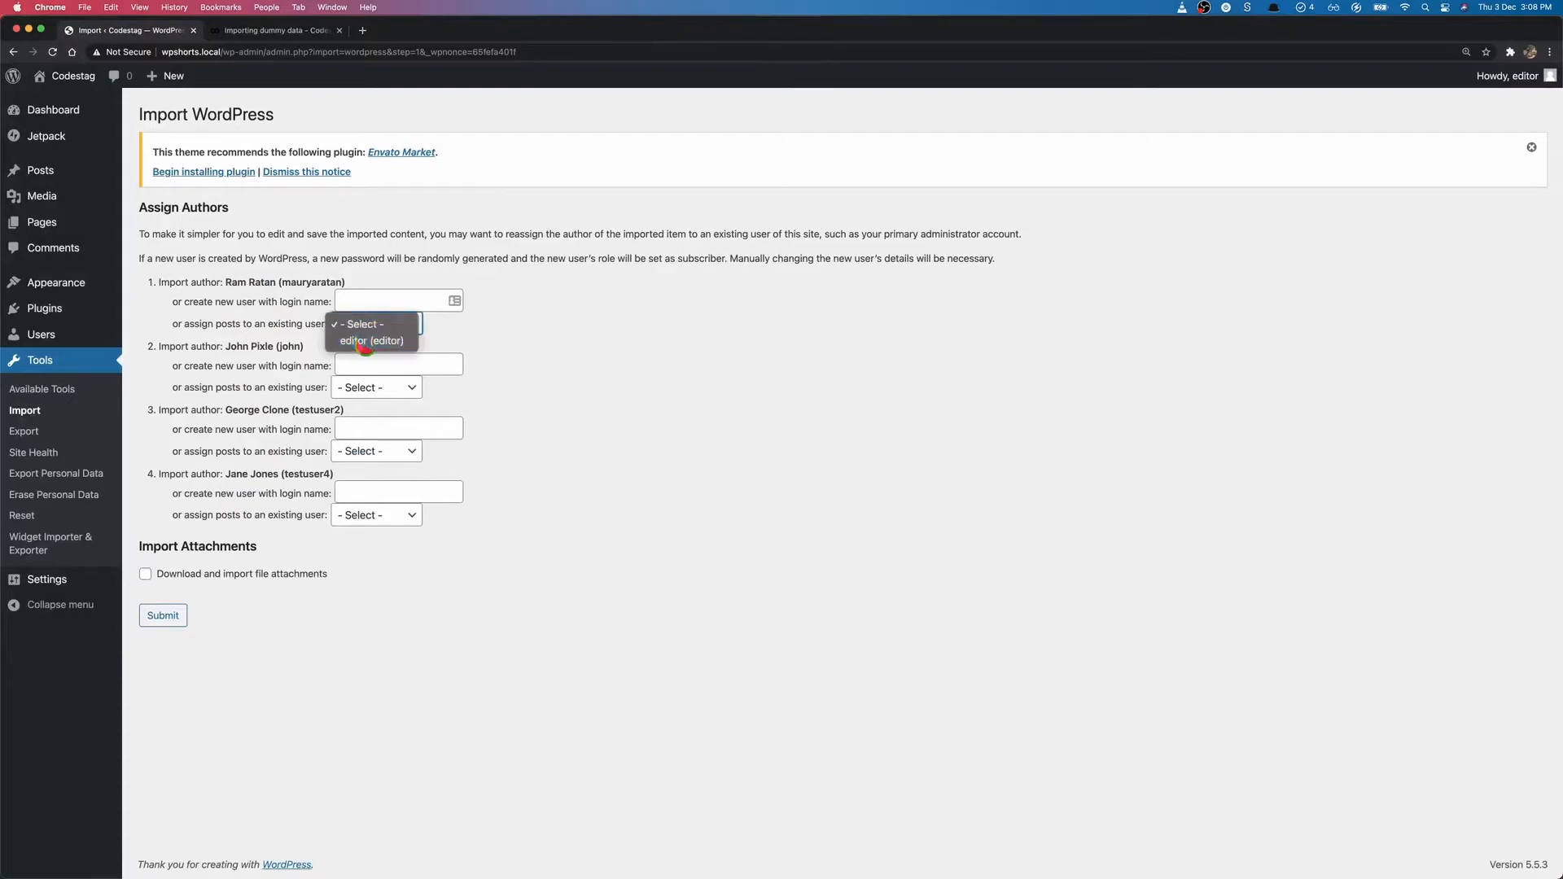
left_click(363, 342)
left_click(362, 391)
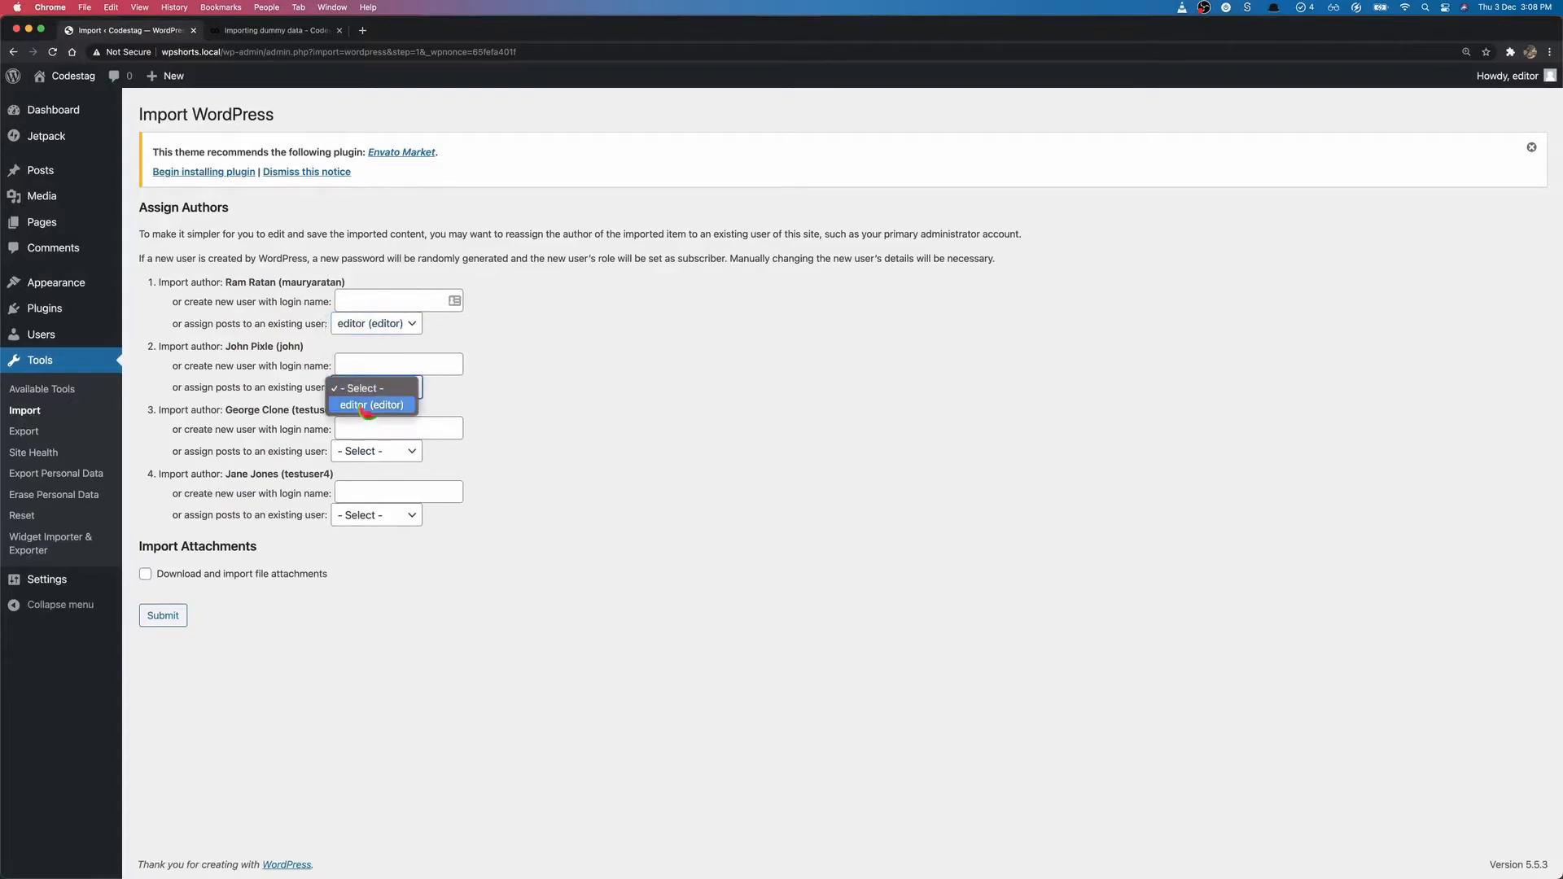
left_click(362, 405)
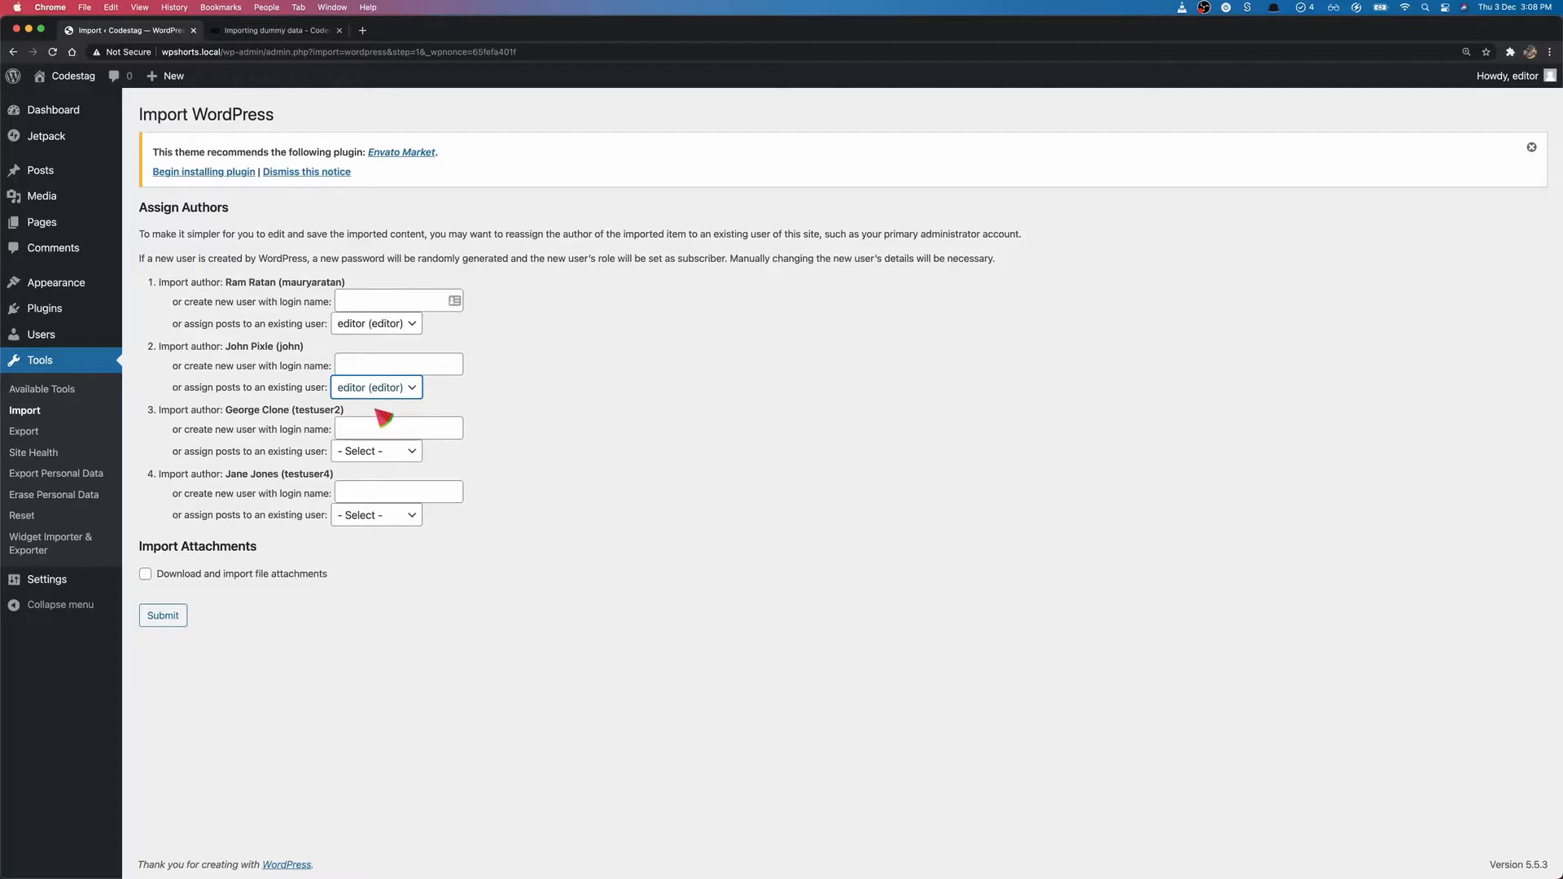
left_click(392, 453)
left_click(374, 468)
left_click(377, 515)
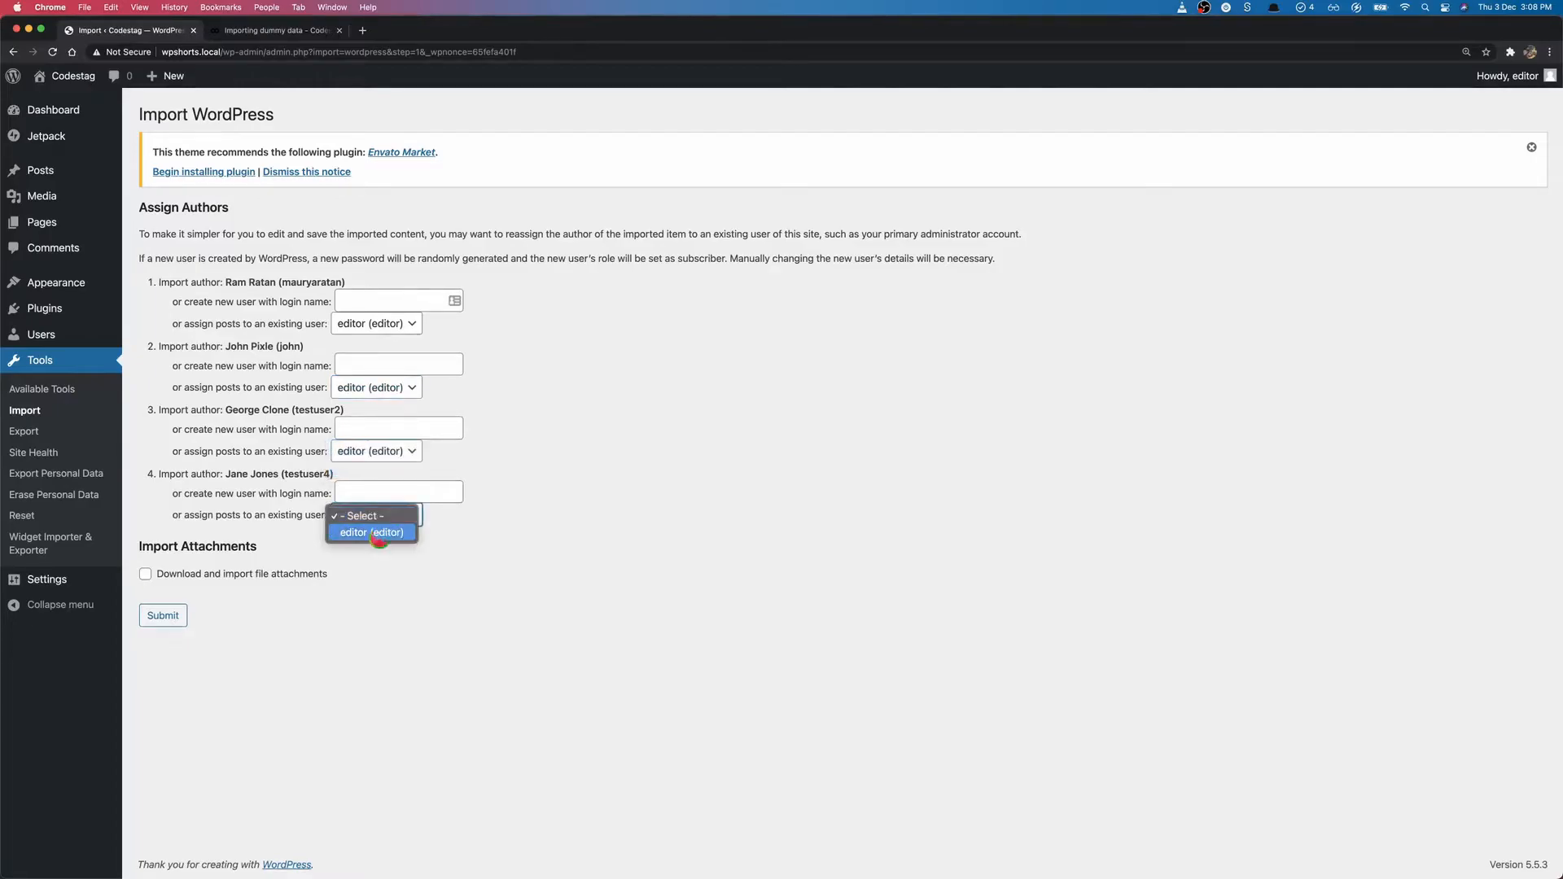
left_click(377, 533)
left_click(195, 577)
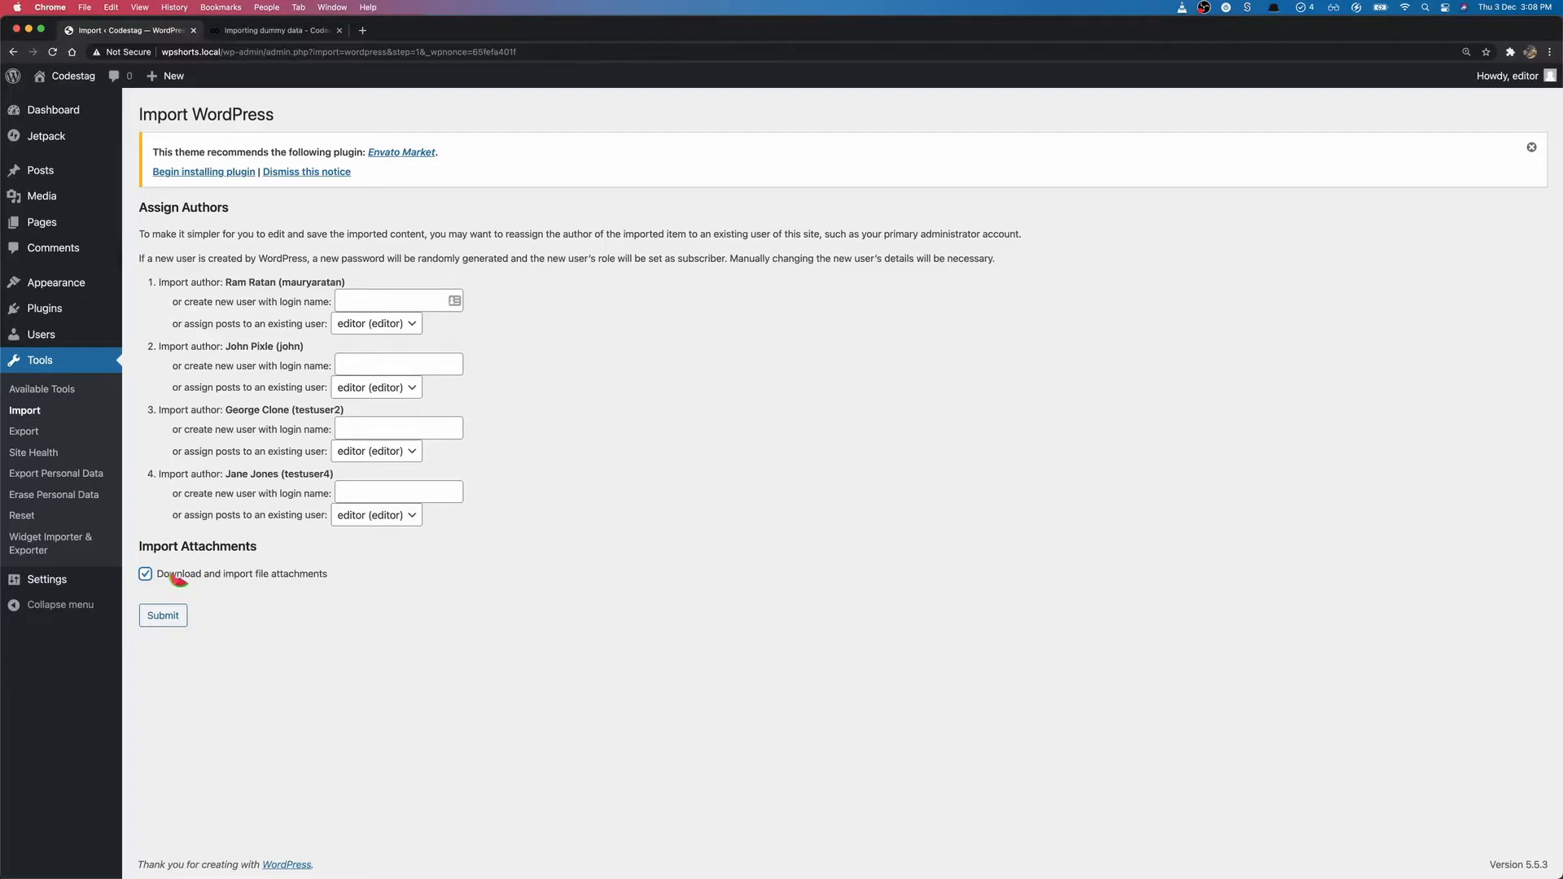
left_click(178, 615)
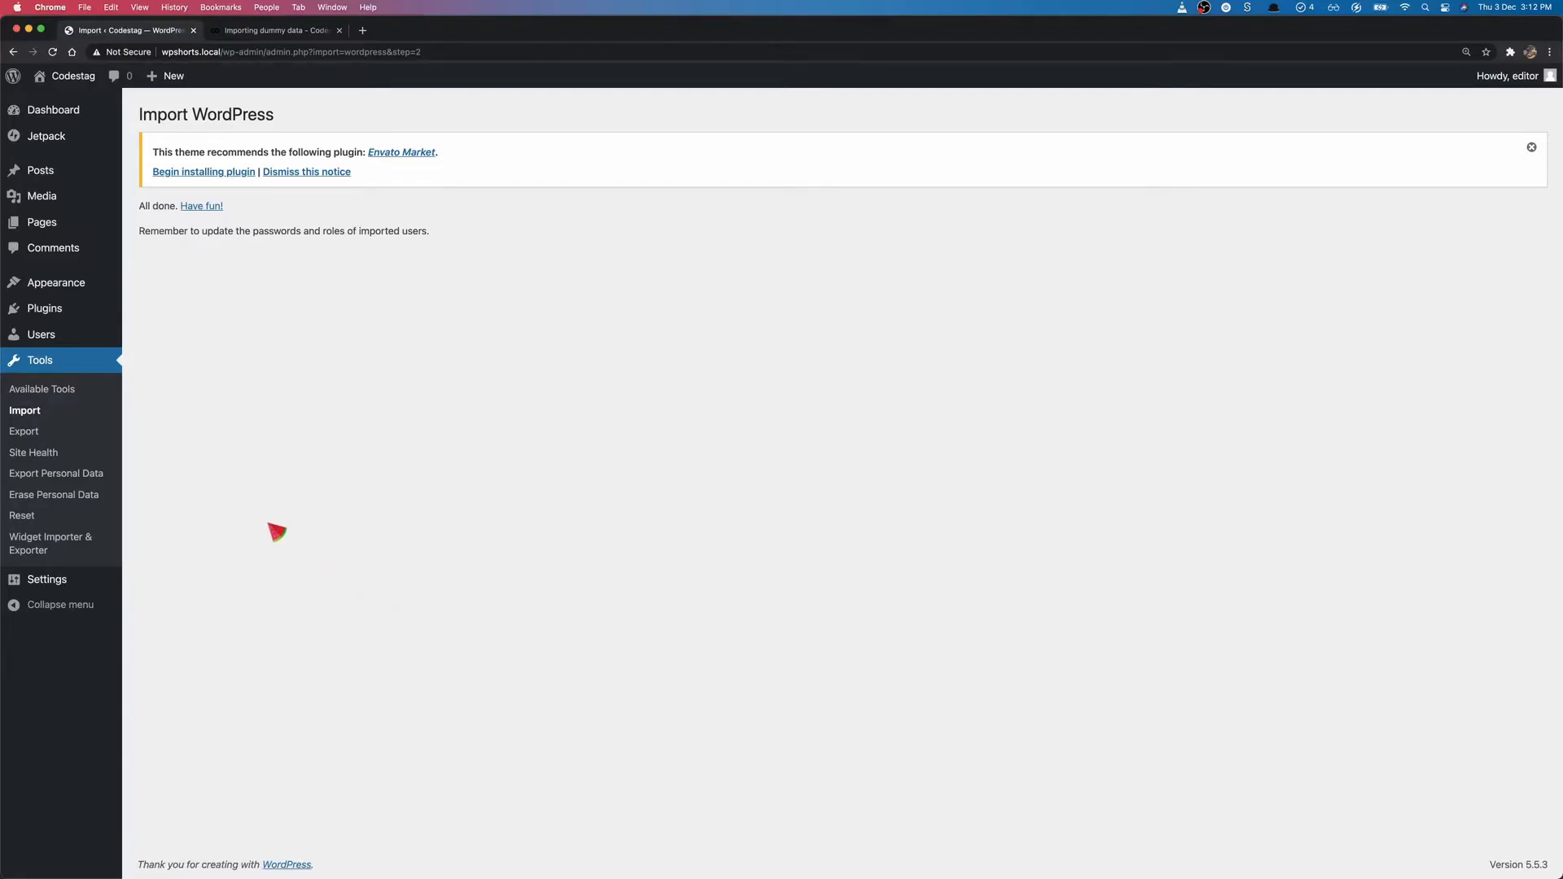
Step: Import the widgets from demo.codestag.com-ink-widgets.wie in the Downloads folder with the Widget Importer & Exporter
left_click(79, 549)
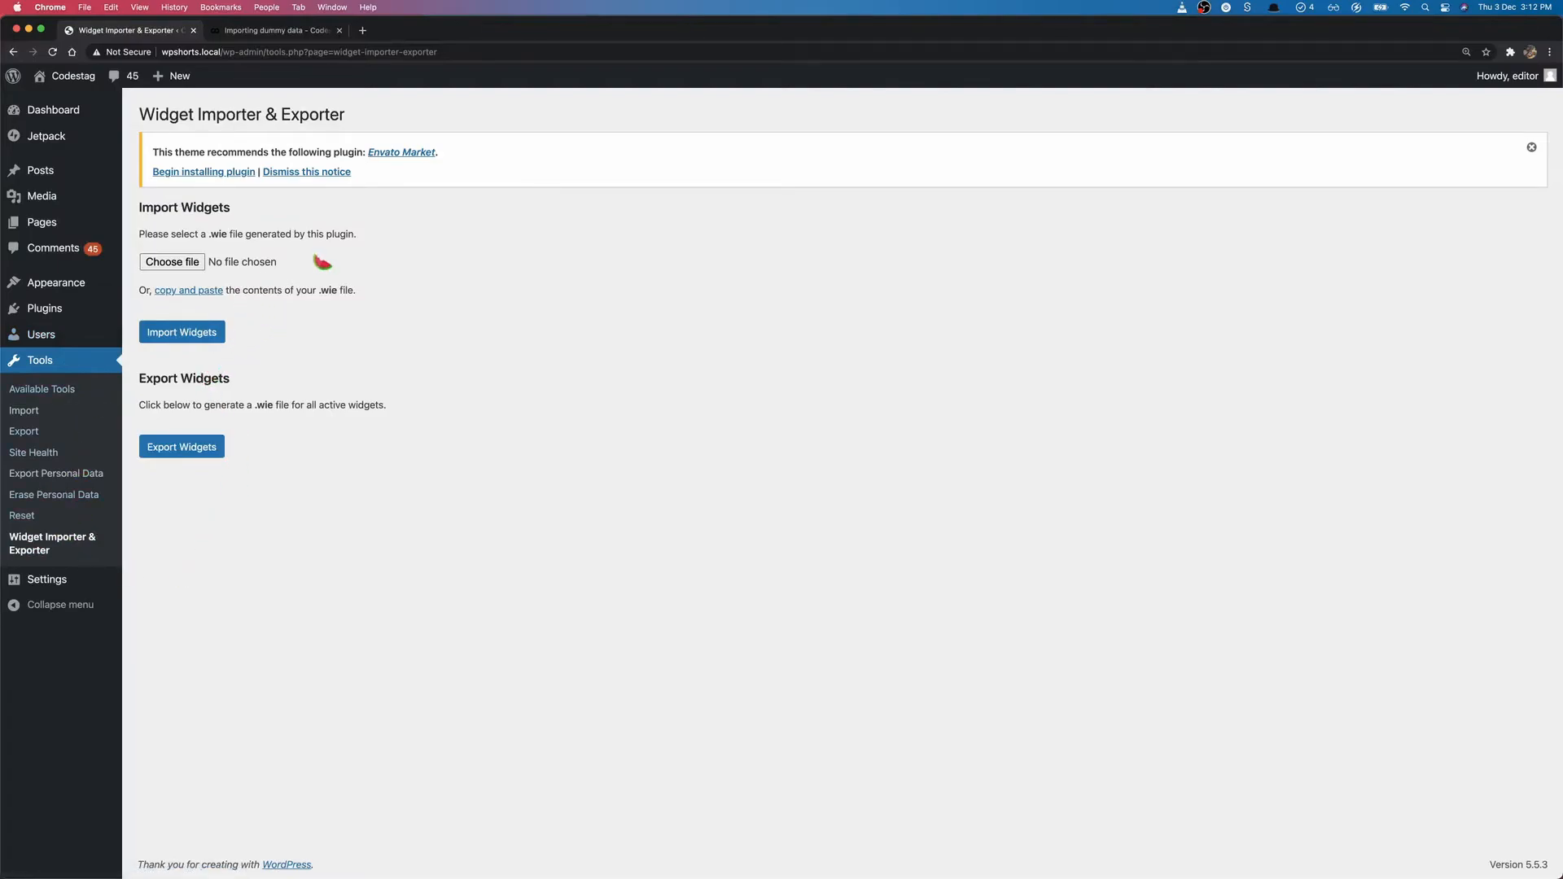
left_click(201, 266)
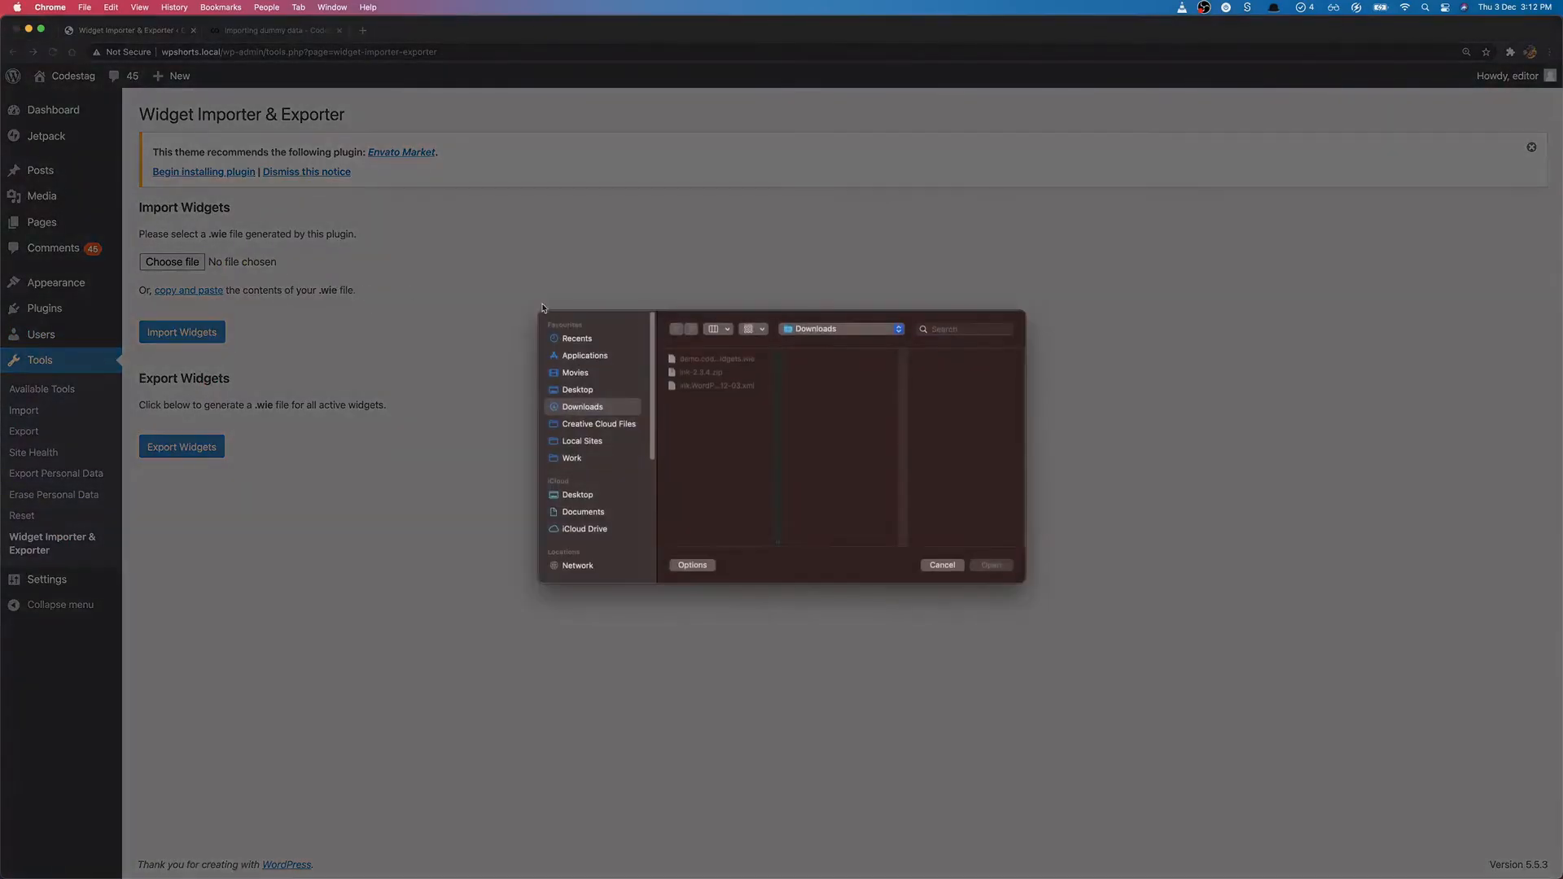
left_click(742, 364)
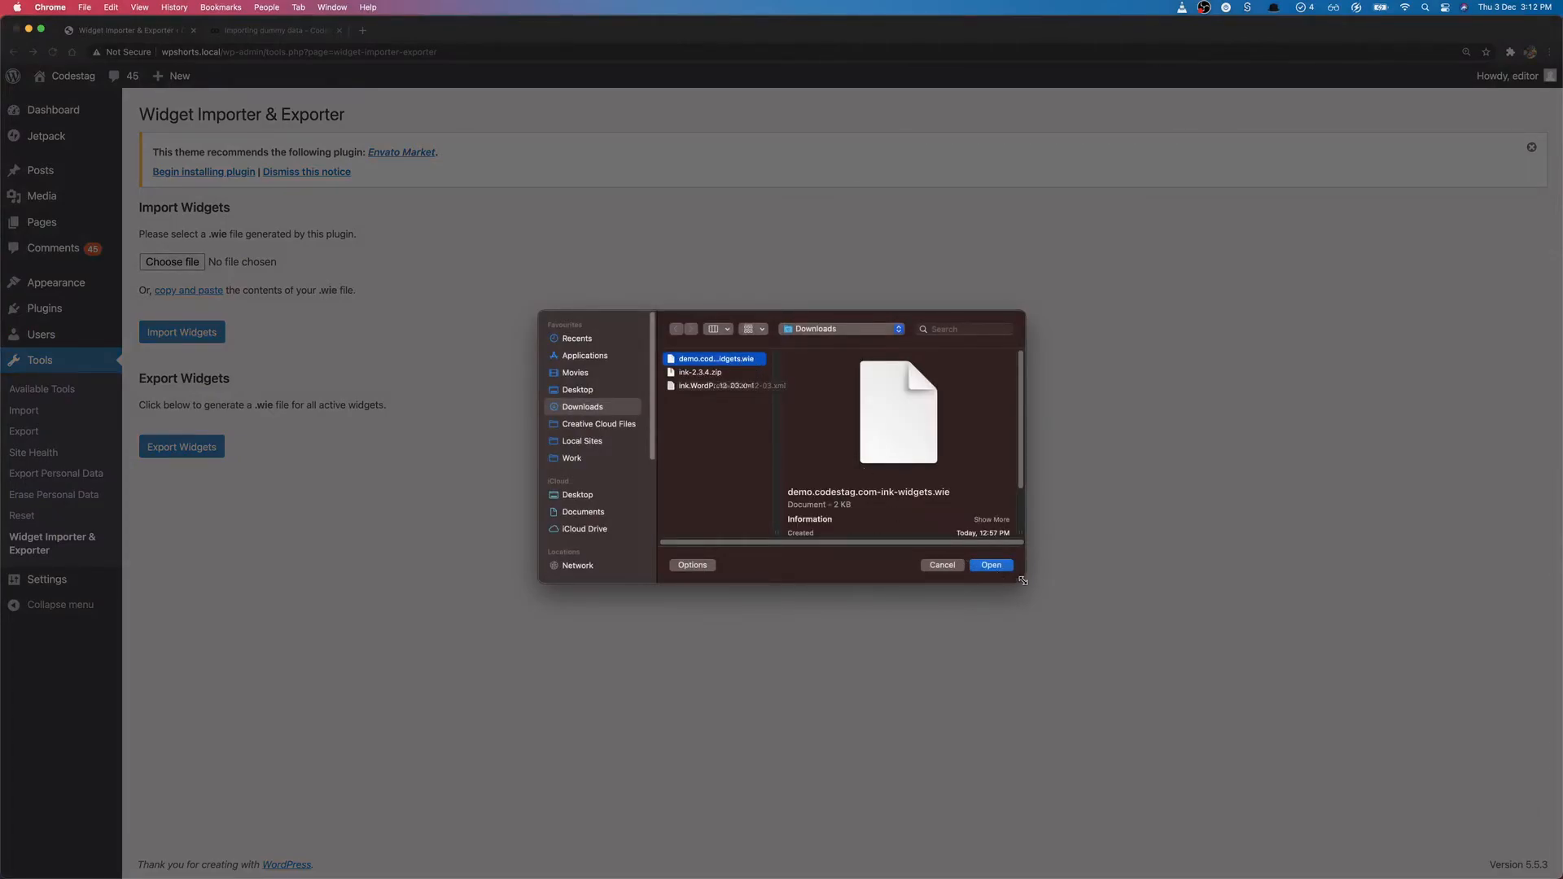
left_click(998, 567)
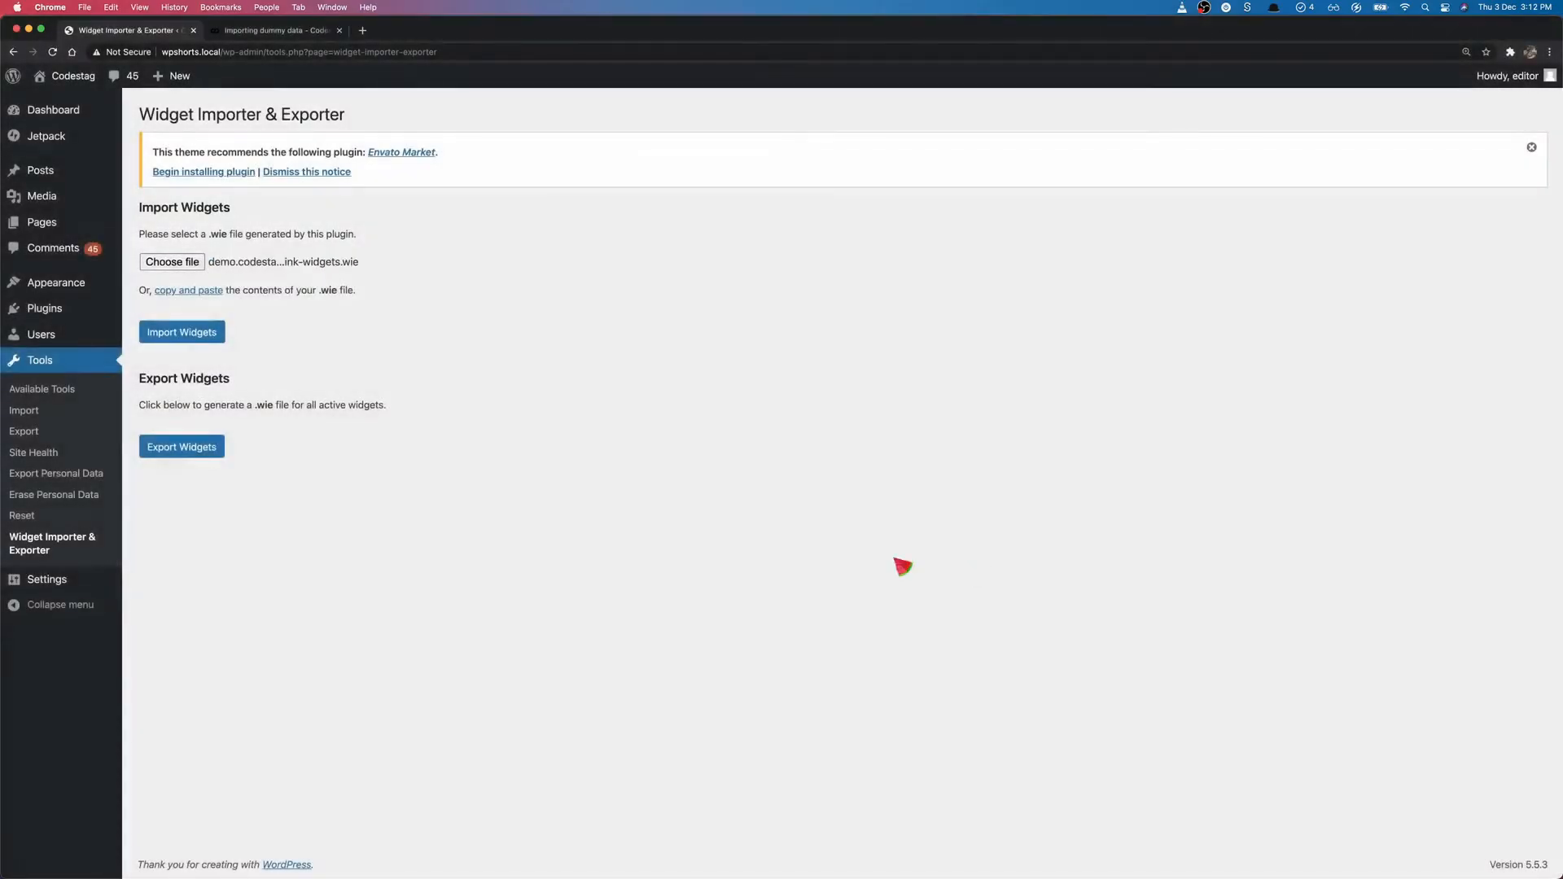
left_click(184, 339)
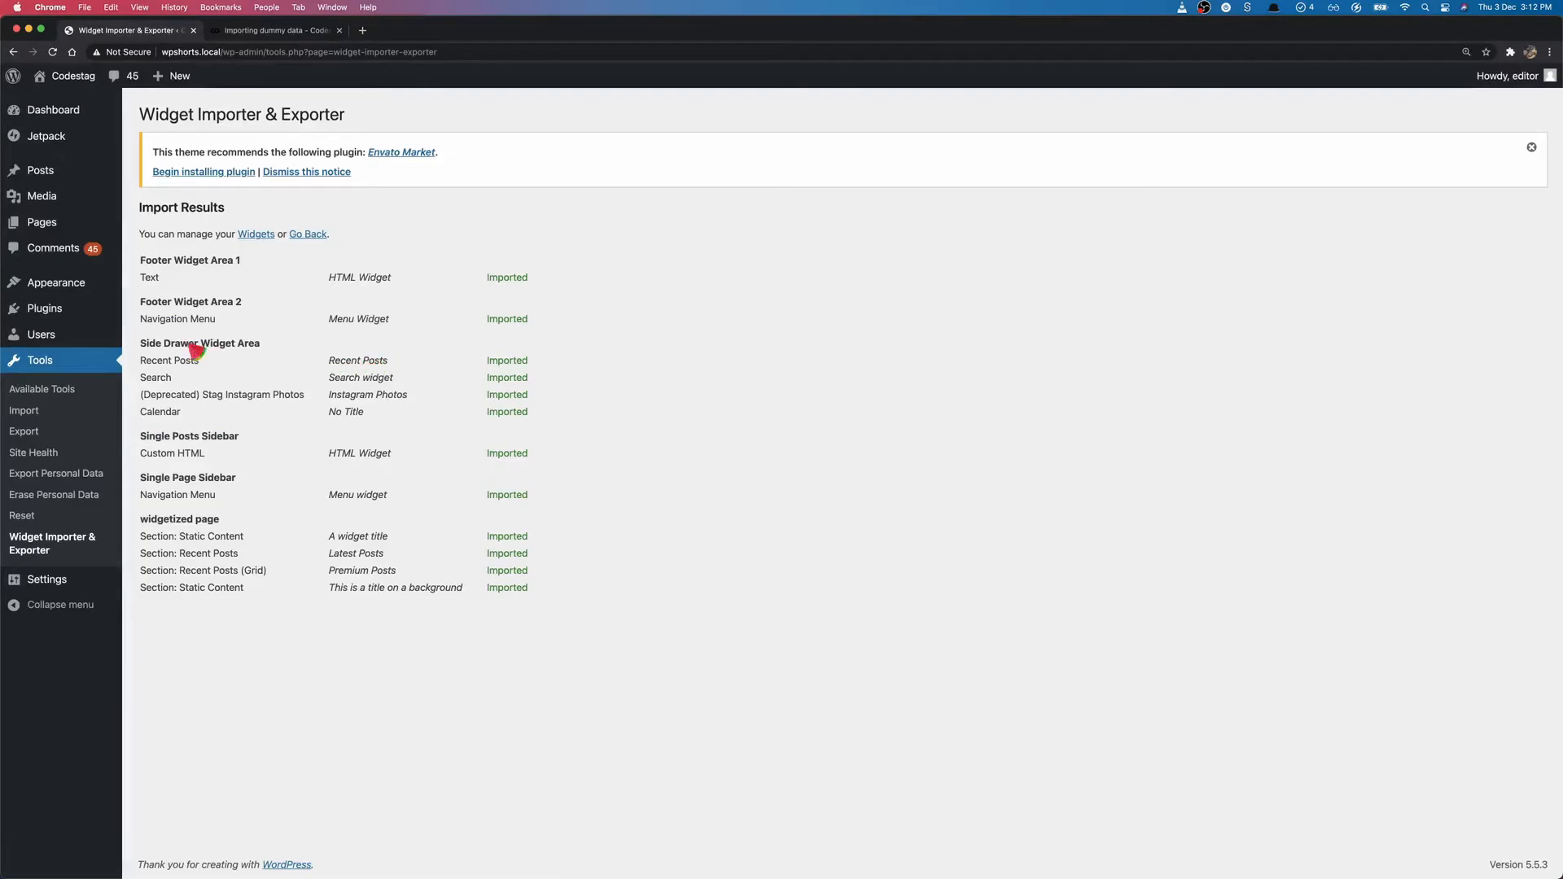
Step: Open the site's front end in a new tab and examine the imported posts on the homepage
mouse_move(93, 292)
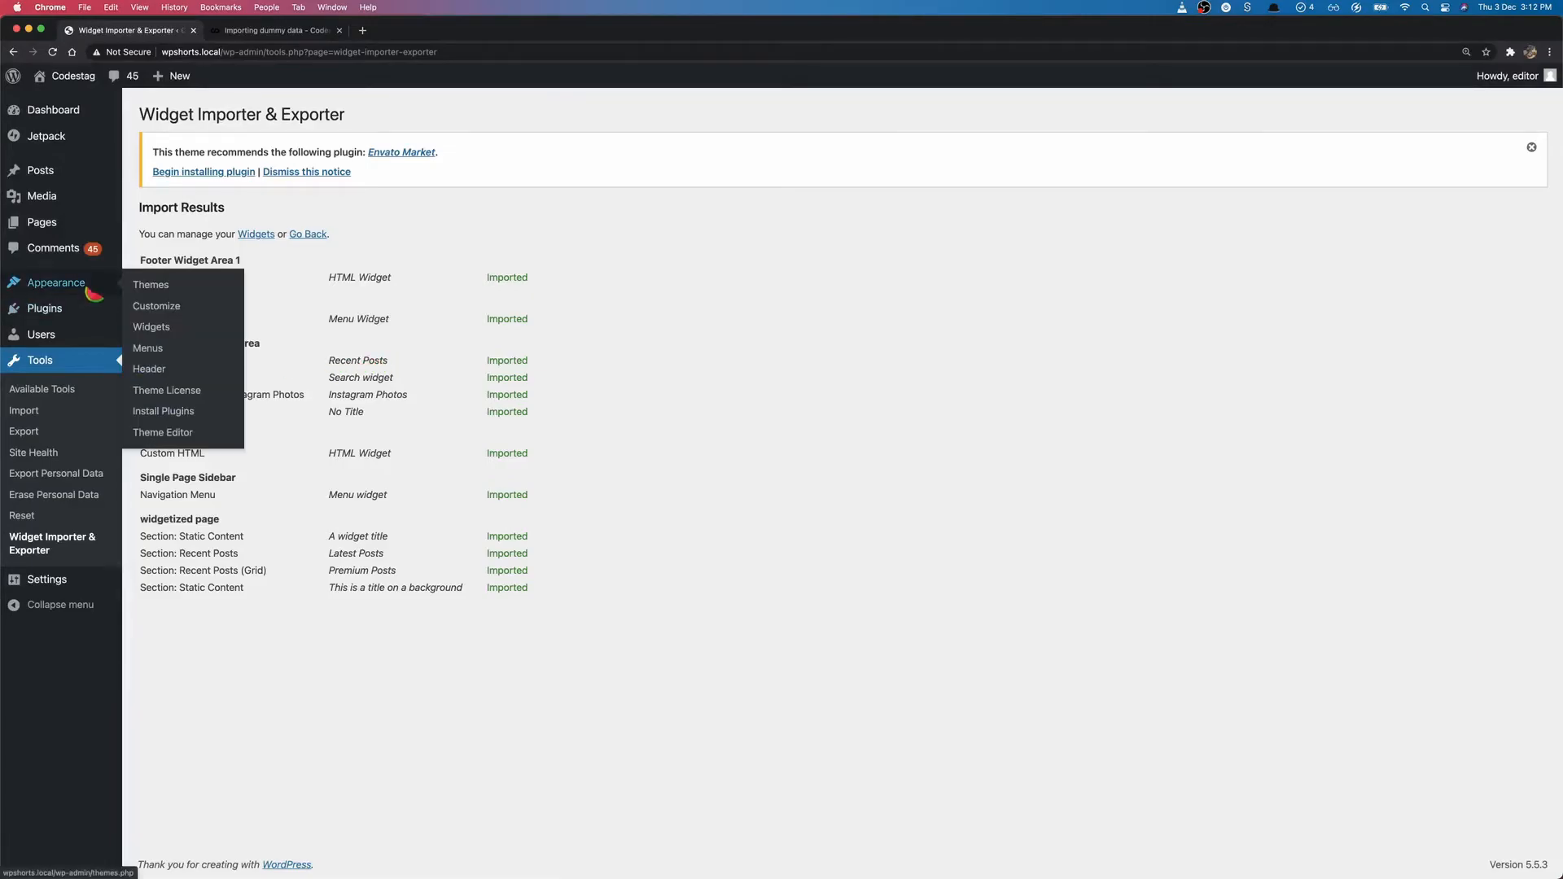
mouse_move(69, 77)
left_click(80, 104, "super")
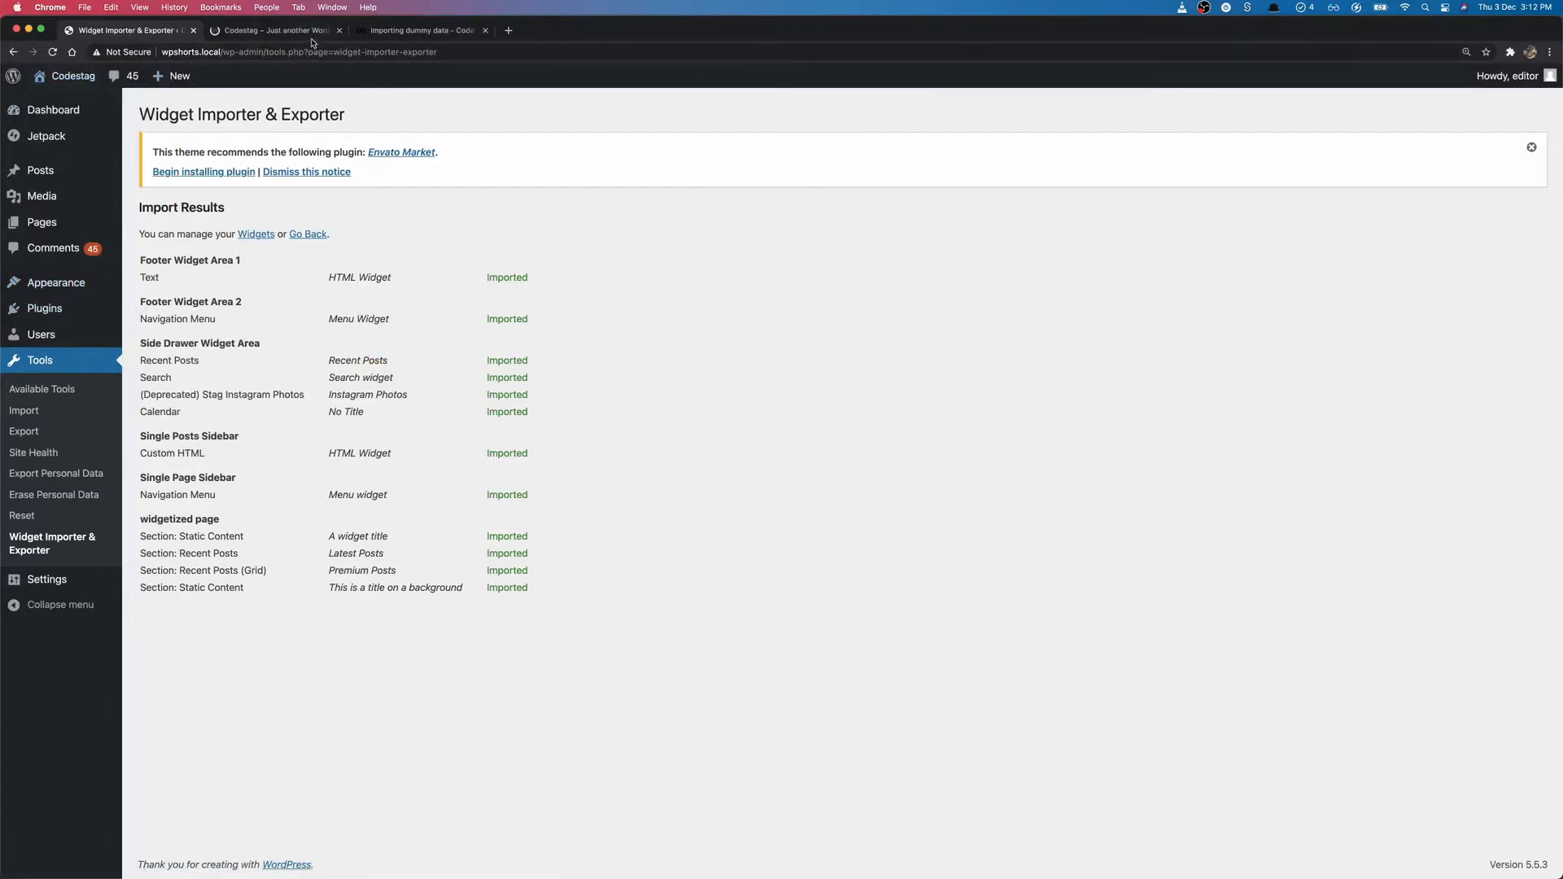
left_click(312, 33)
scroll(495, 373, "down", 10)
scroll(495, 373, "up", 10)
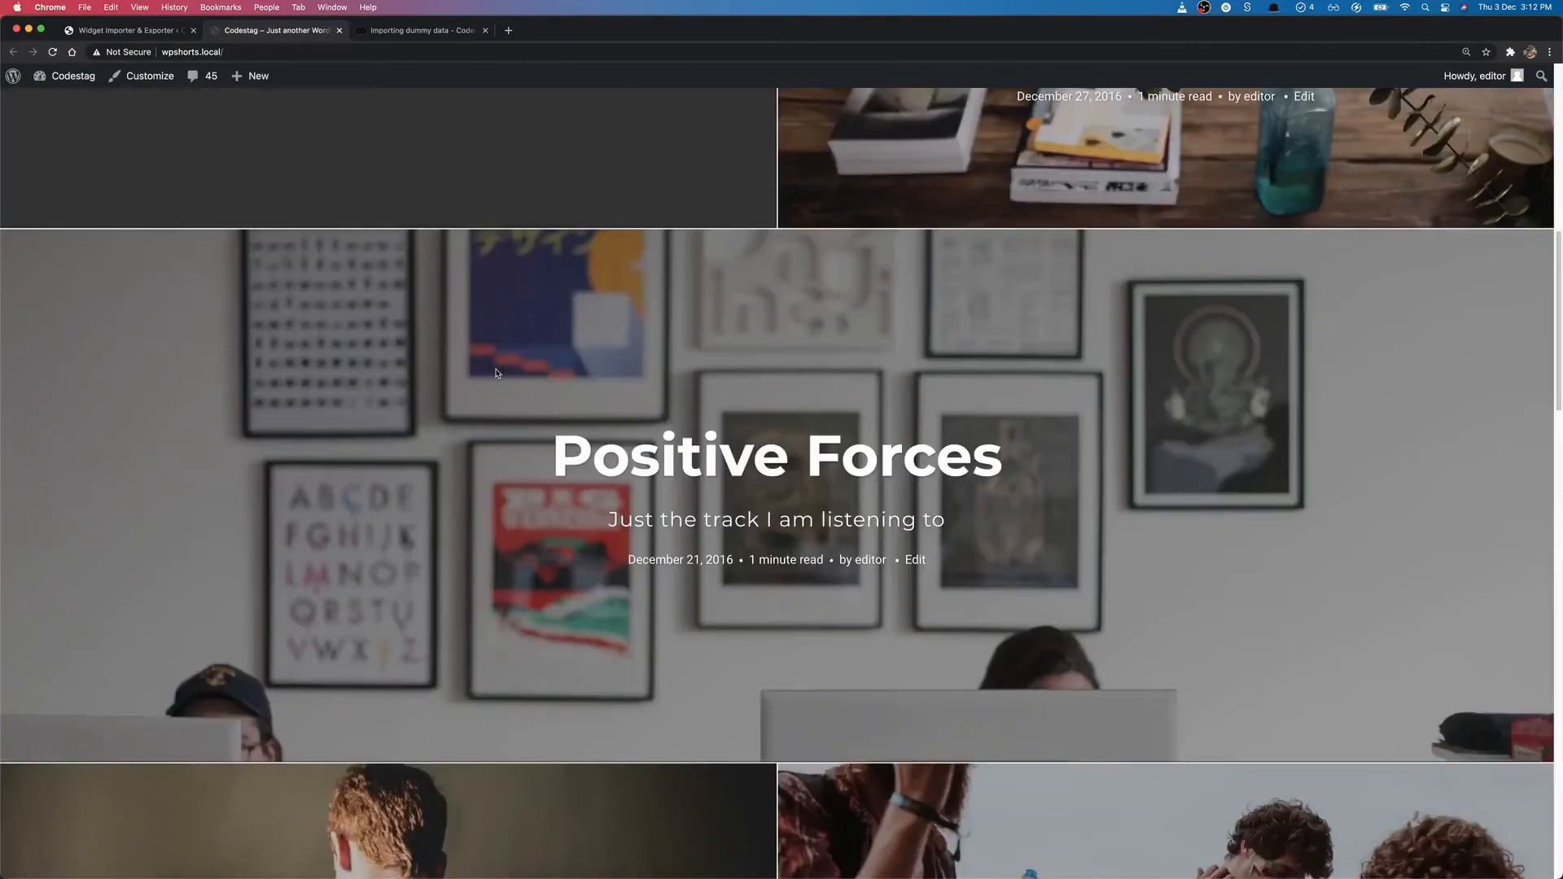
scroll(670, 463, "down", 15)
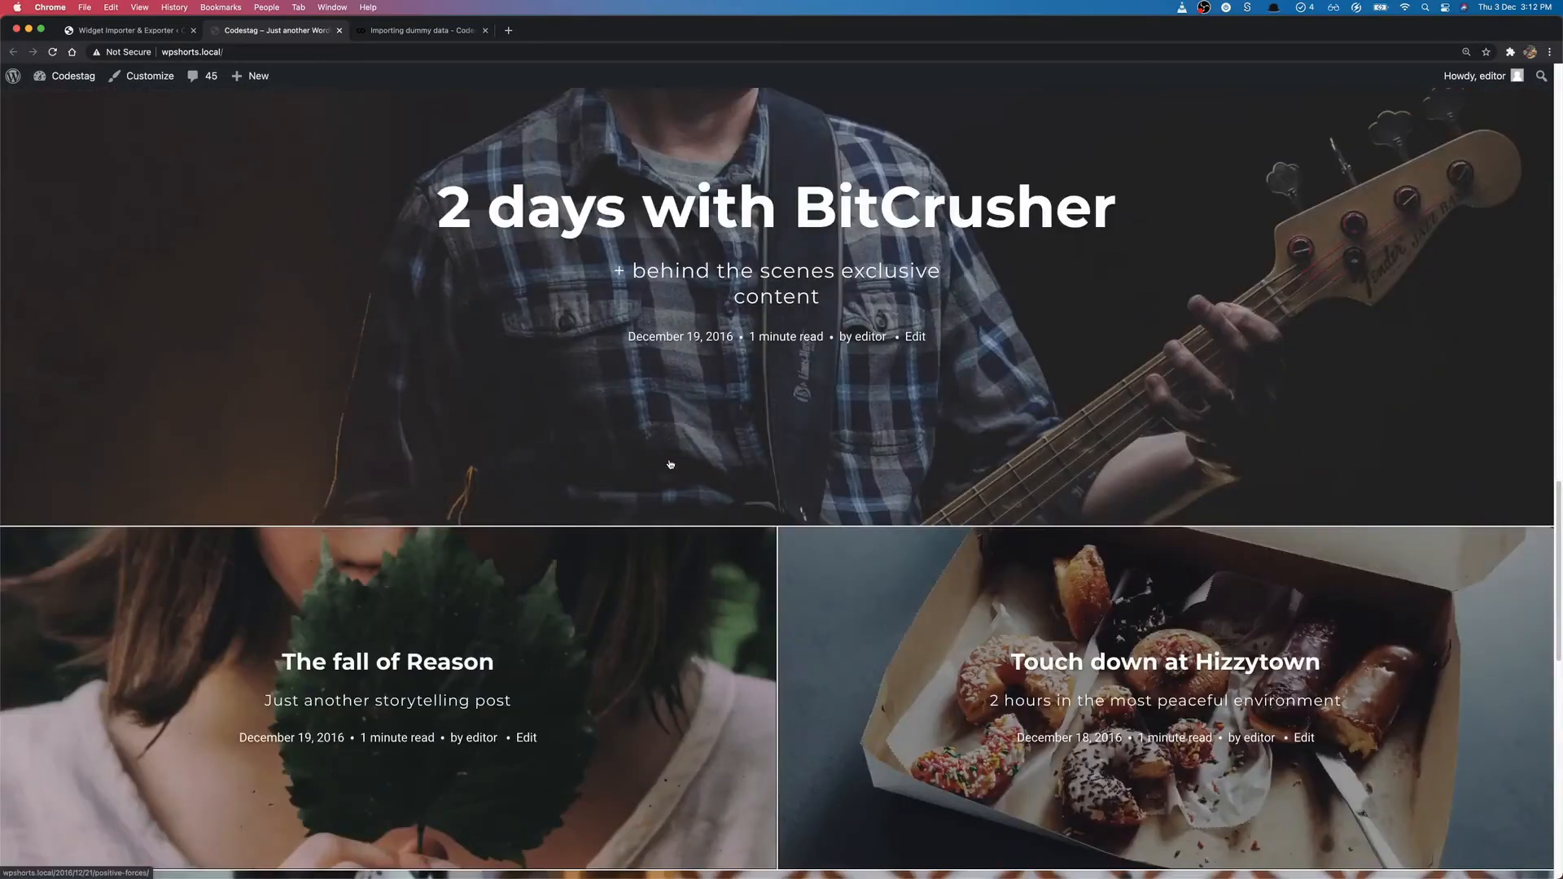
scroll(670, 463, "up", 15)
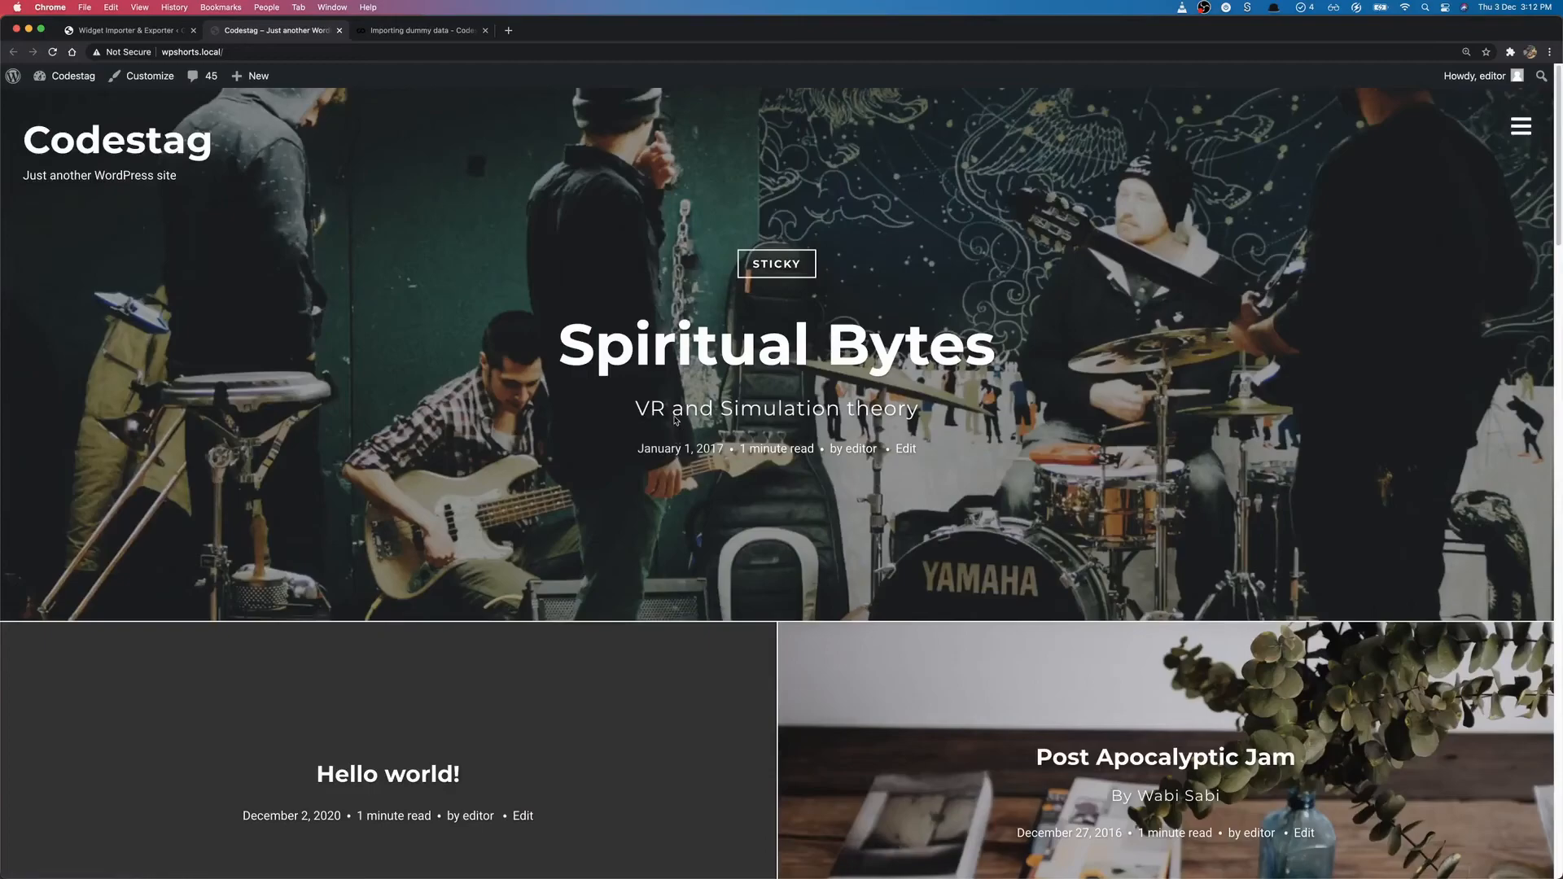
left_click(153, 33)
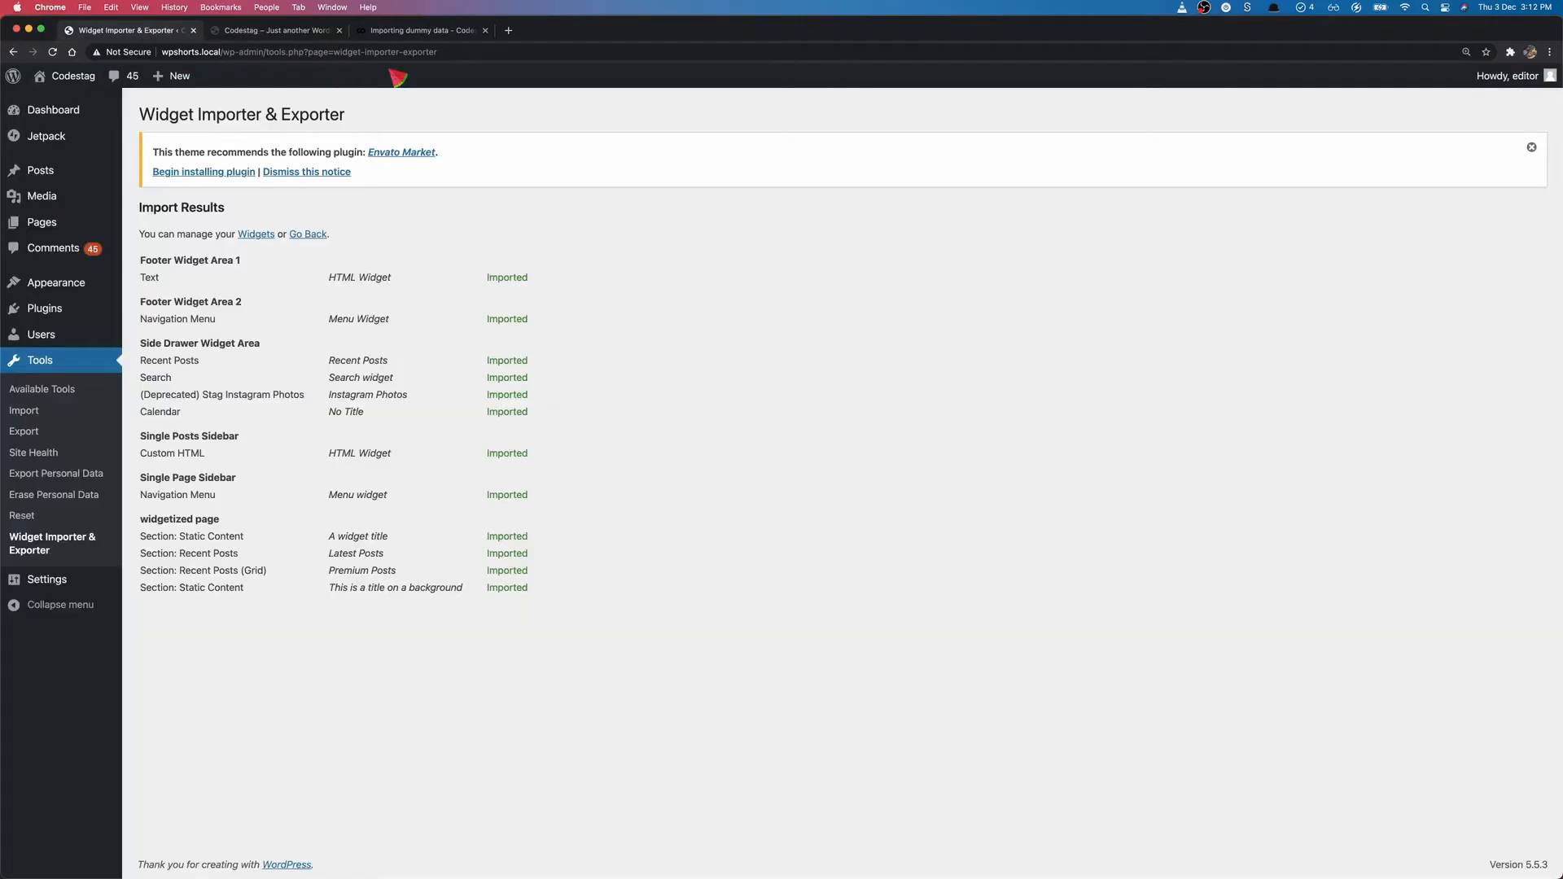
left_click(302, 31)
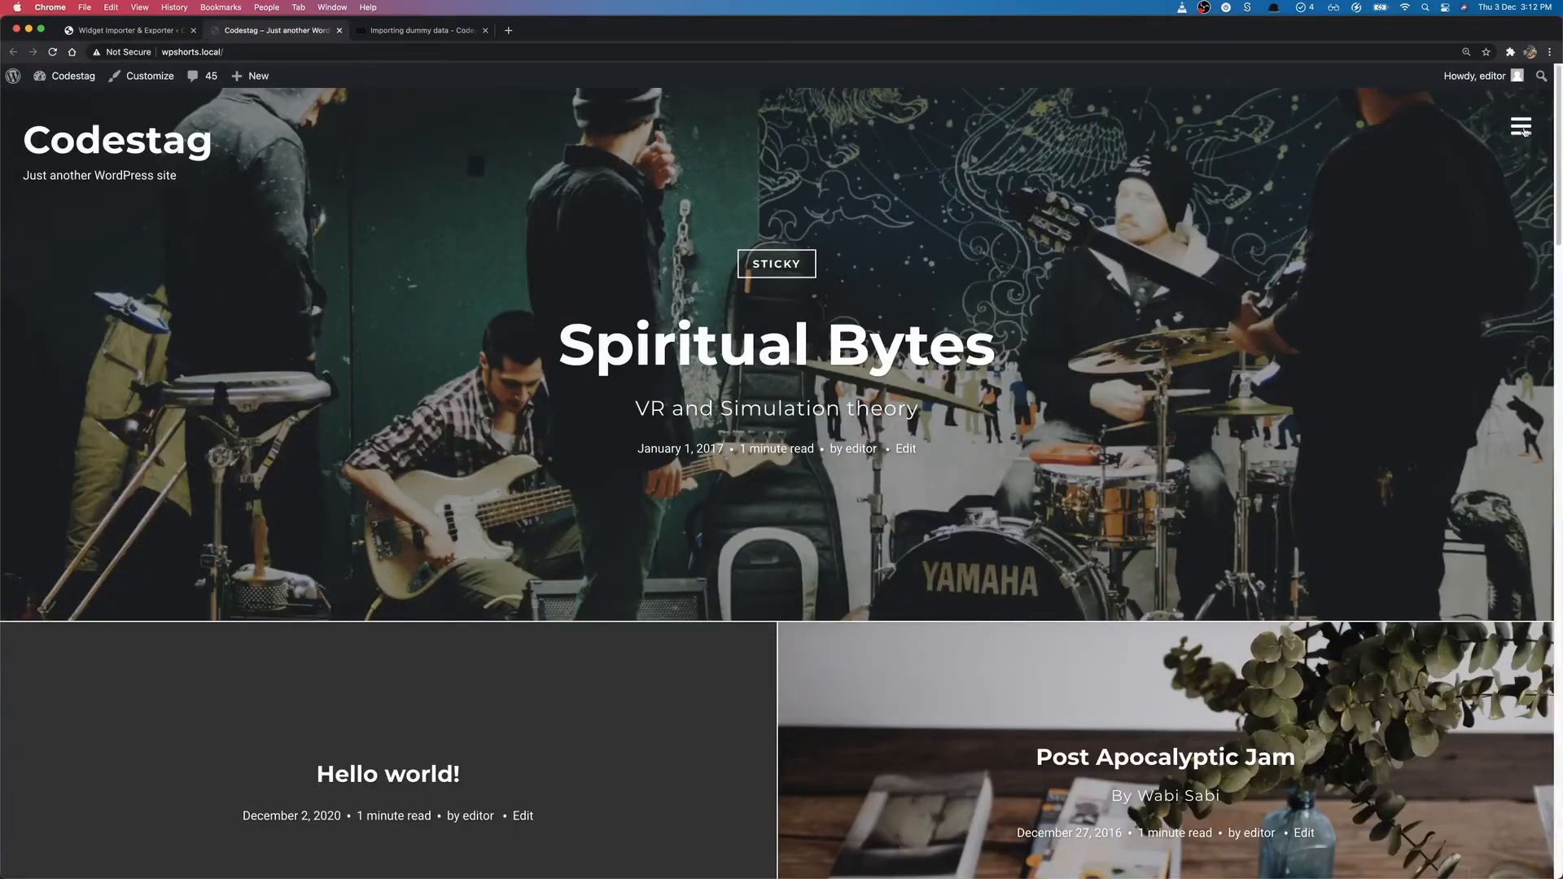
Step: Return to the WordPress admin and open the Reading settings to view the homepage display options
left_click(118, 34)
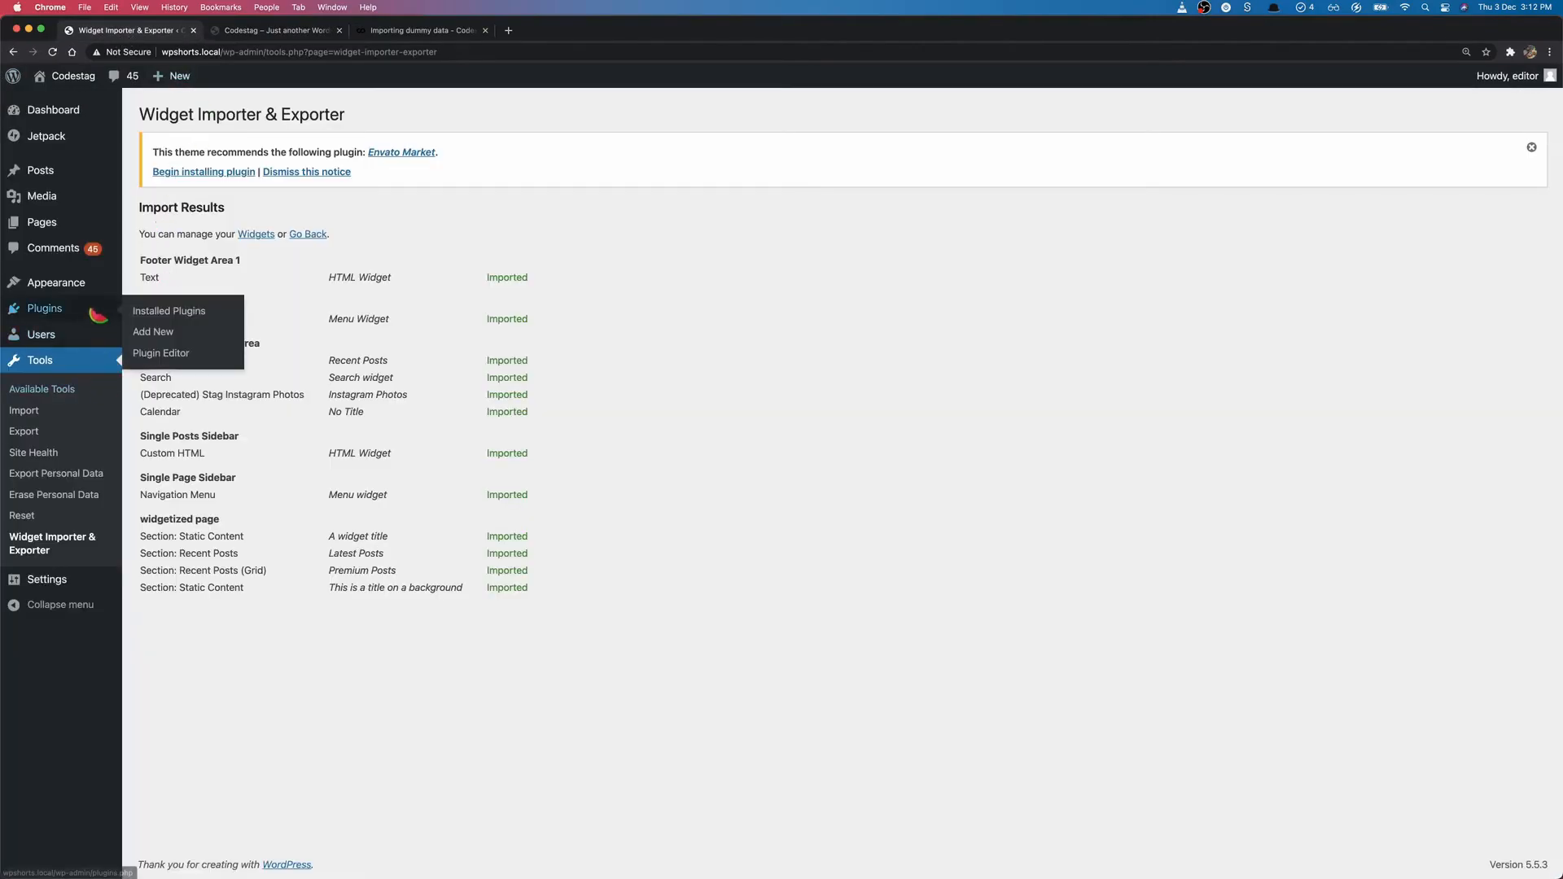
left_click(82, 579)
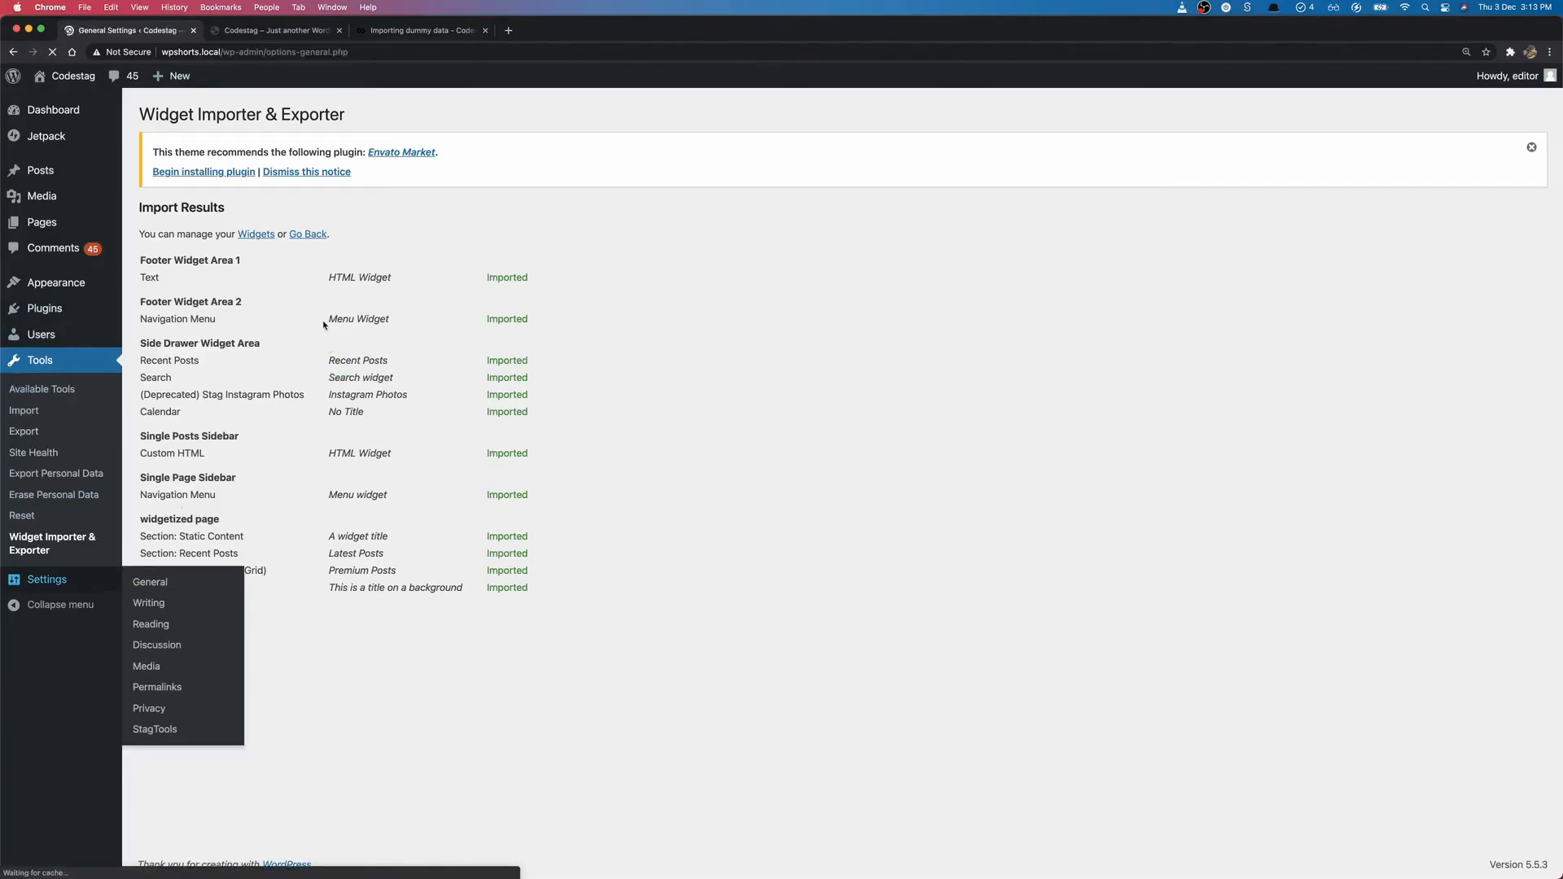
left_click(54, 459)
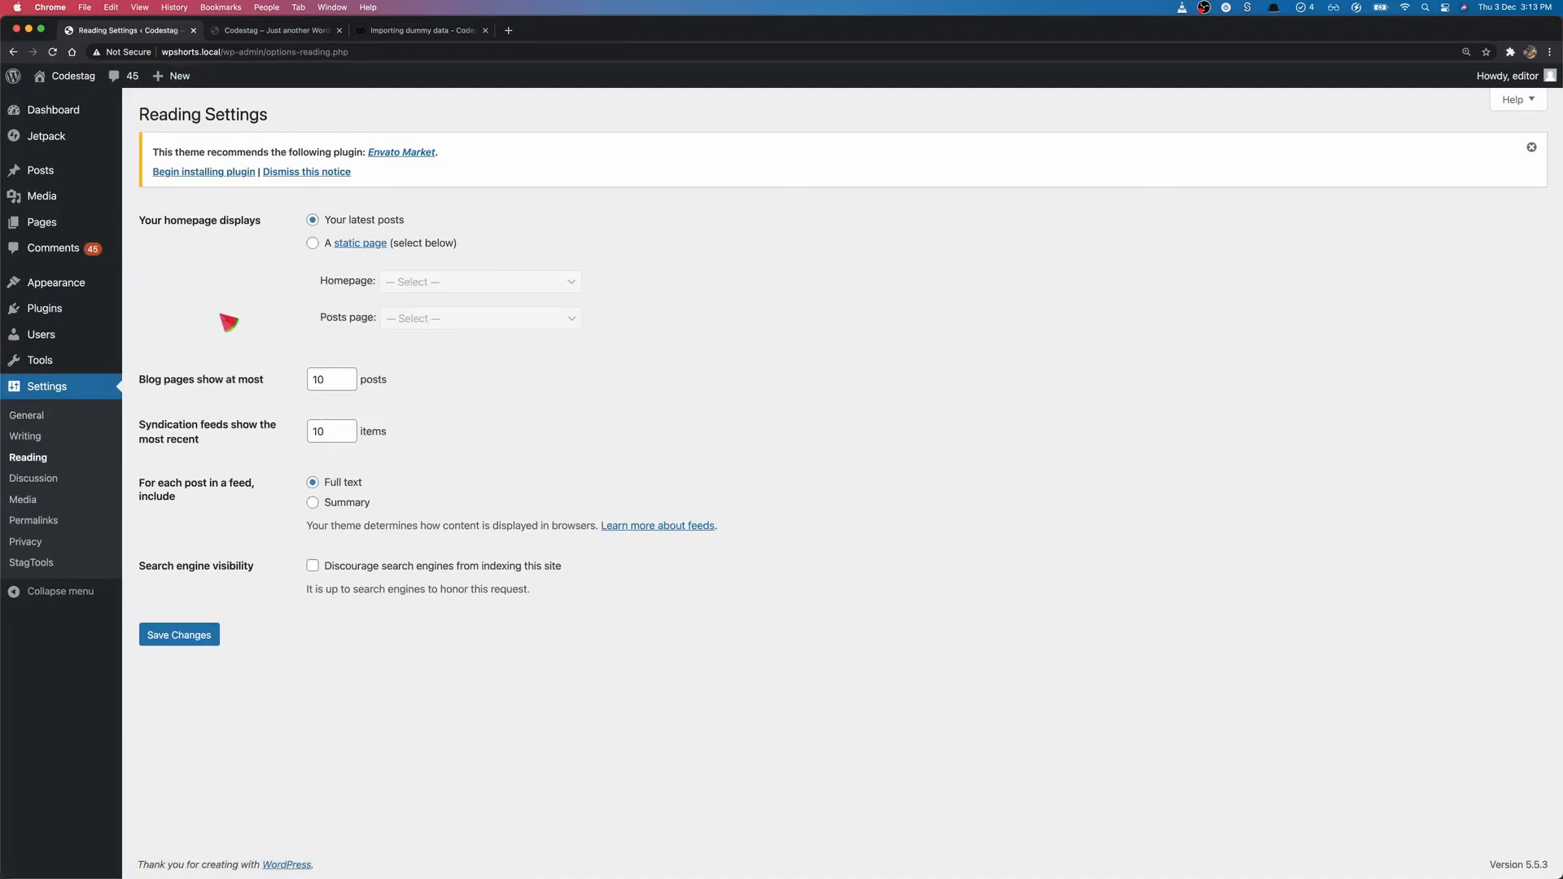
Step: In the theme customizer, assign the main menu to the Primary Menu location, preview it in the side drawer, publish and close the customizer
left_click(53, 283)
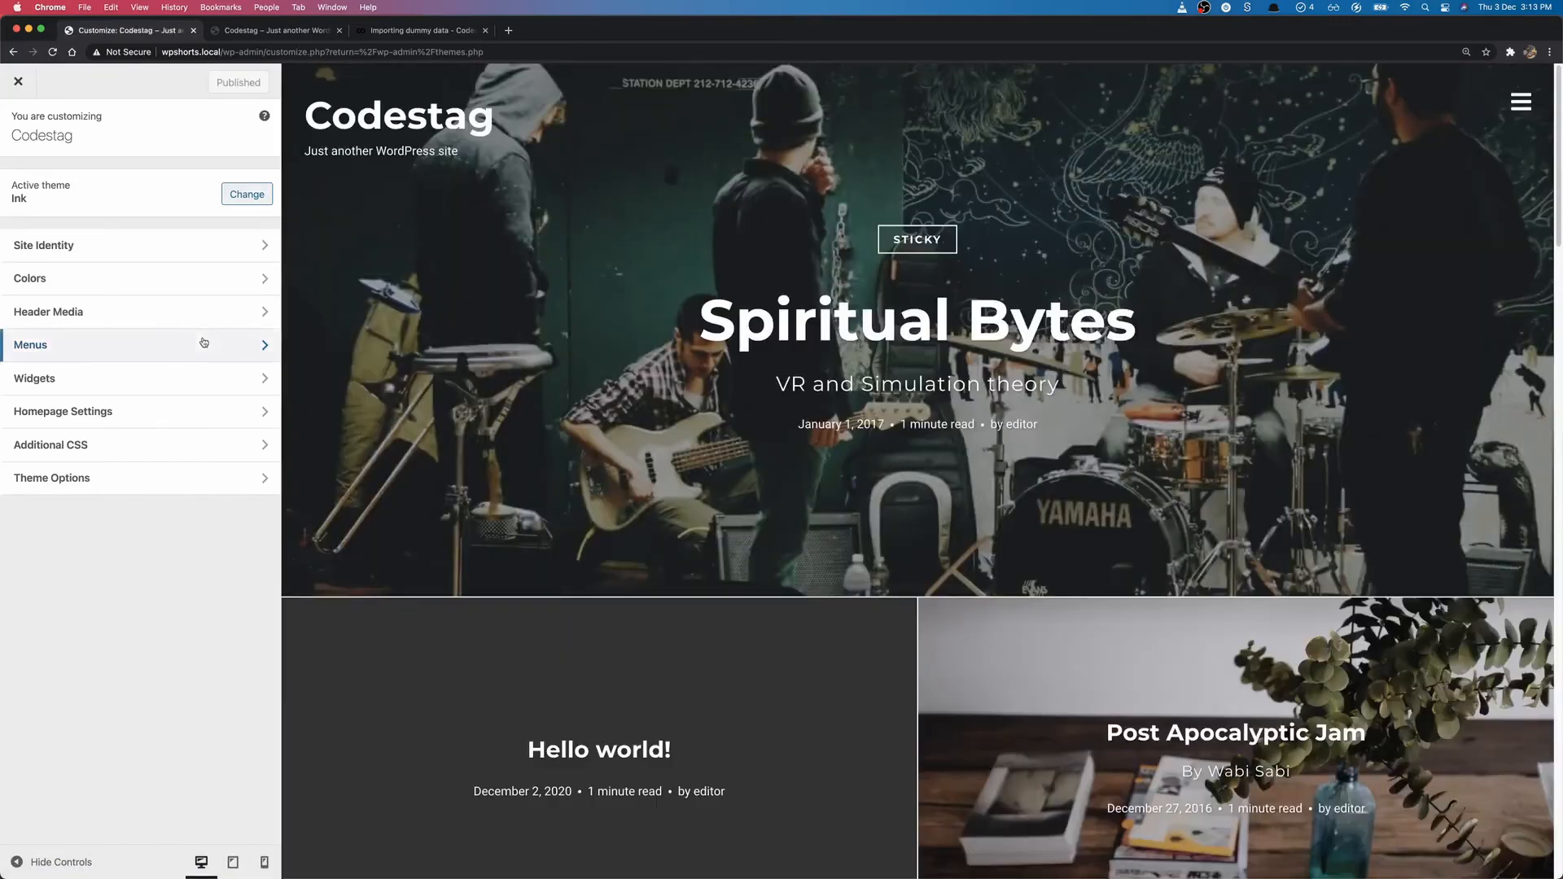
left_click(203, 342)
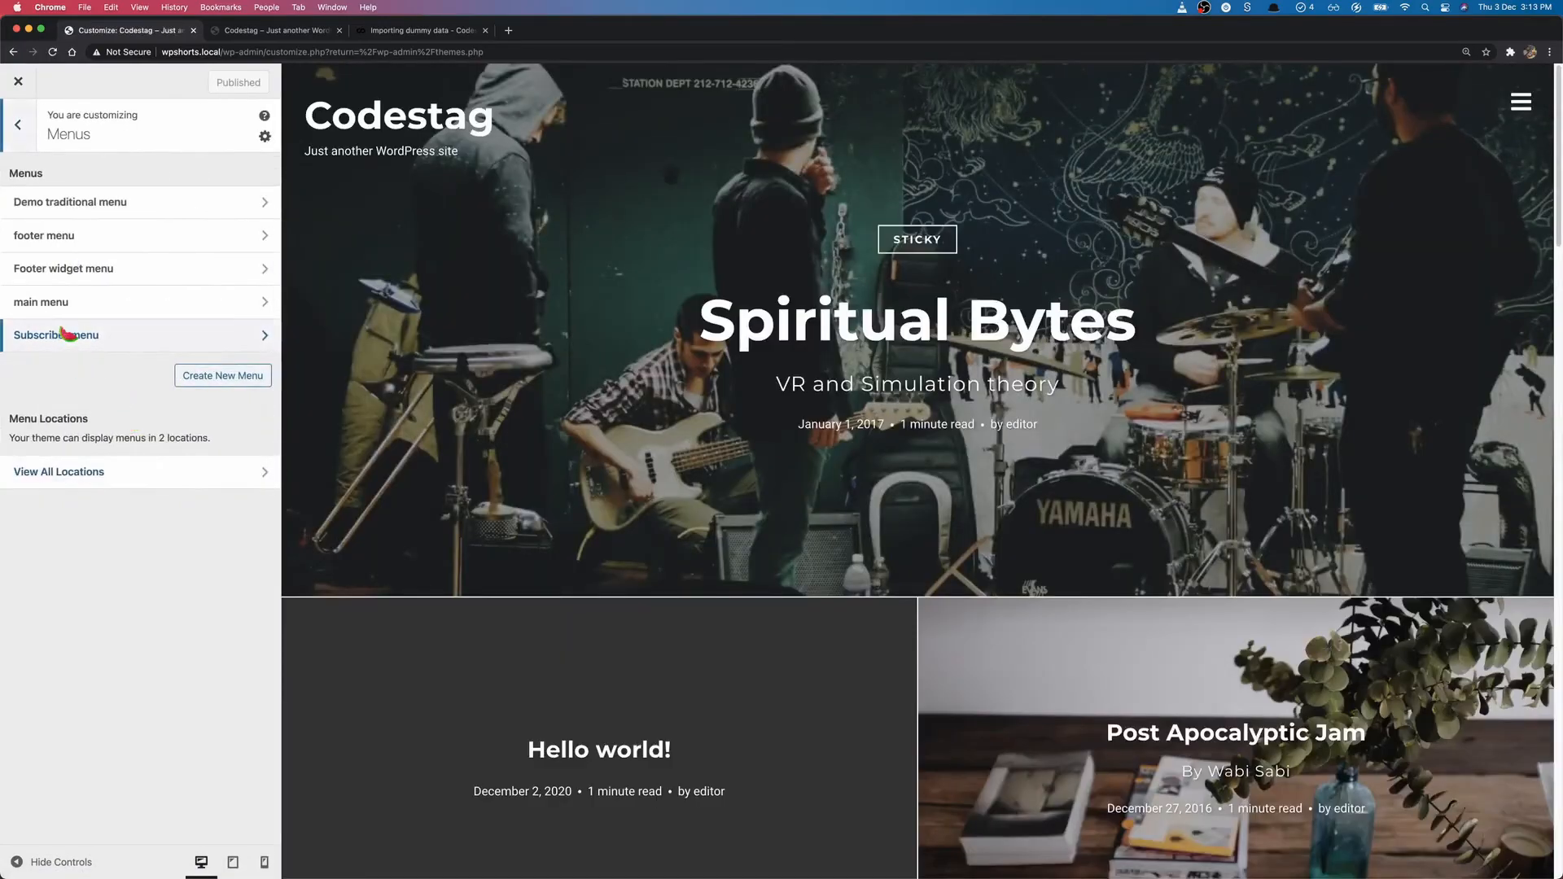
left_click(126, 303)
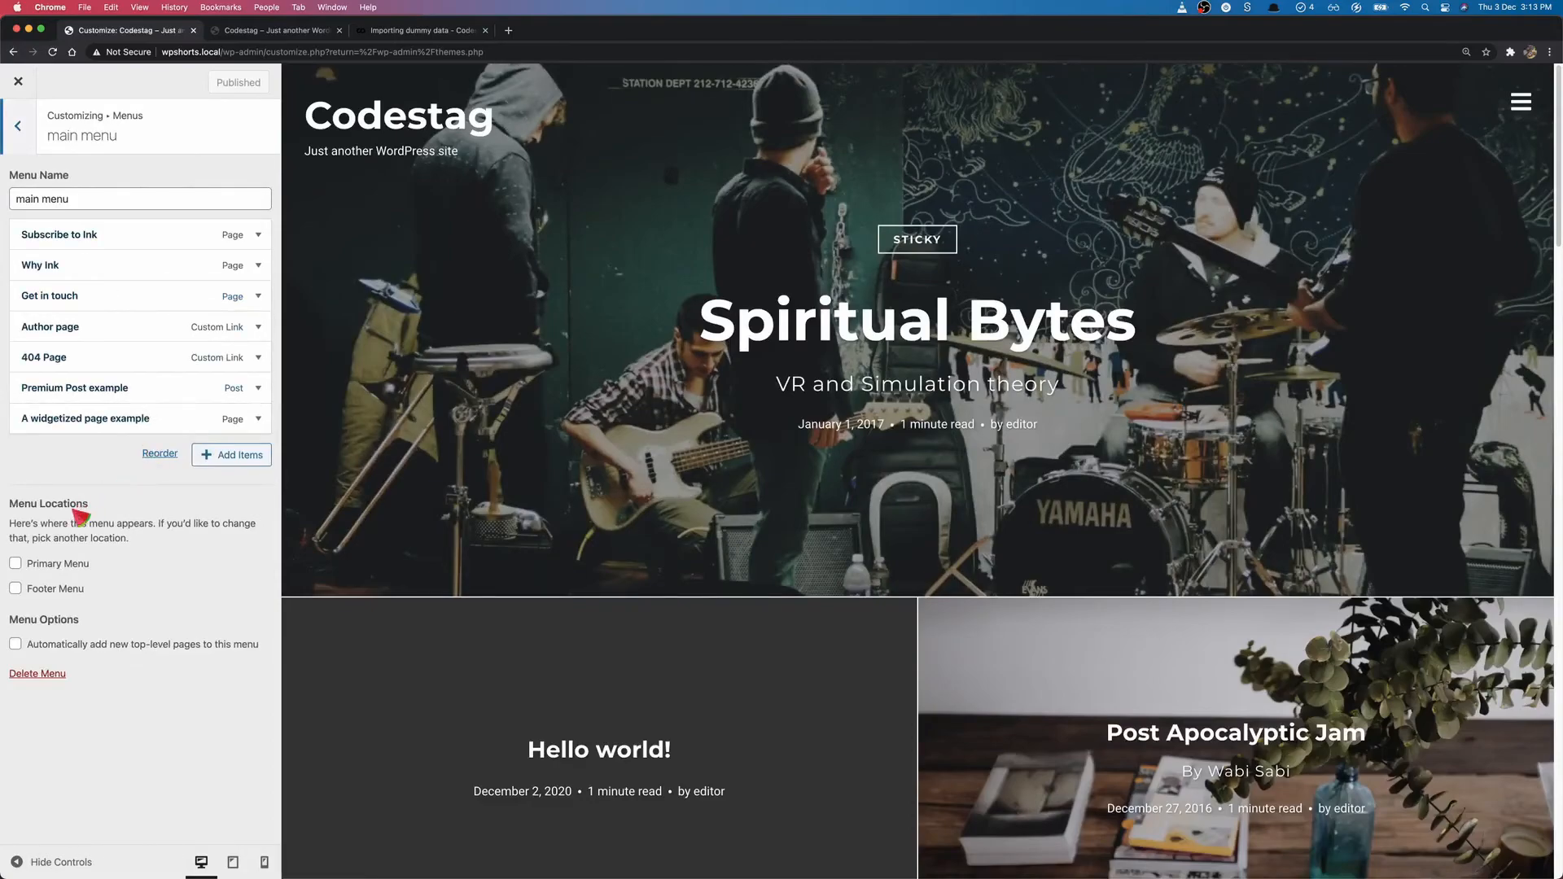
left_click(64, 563)
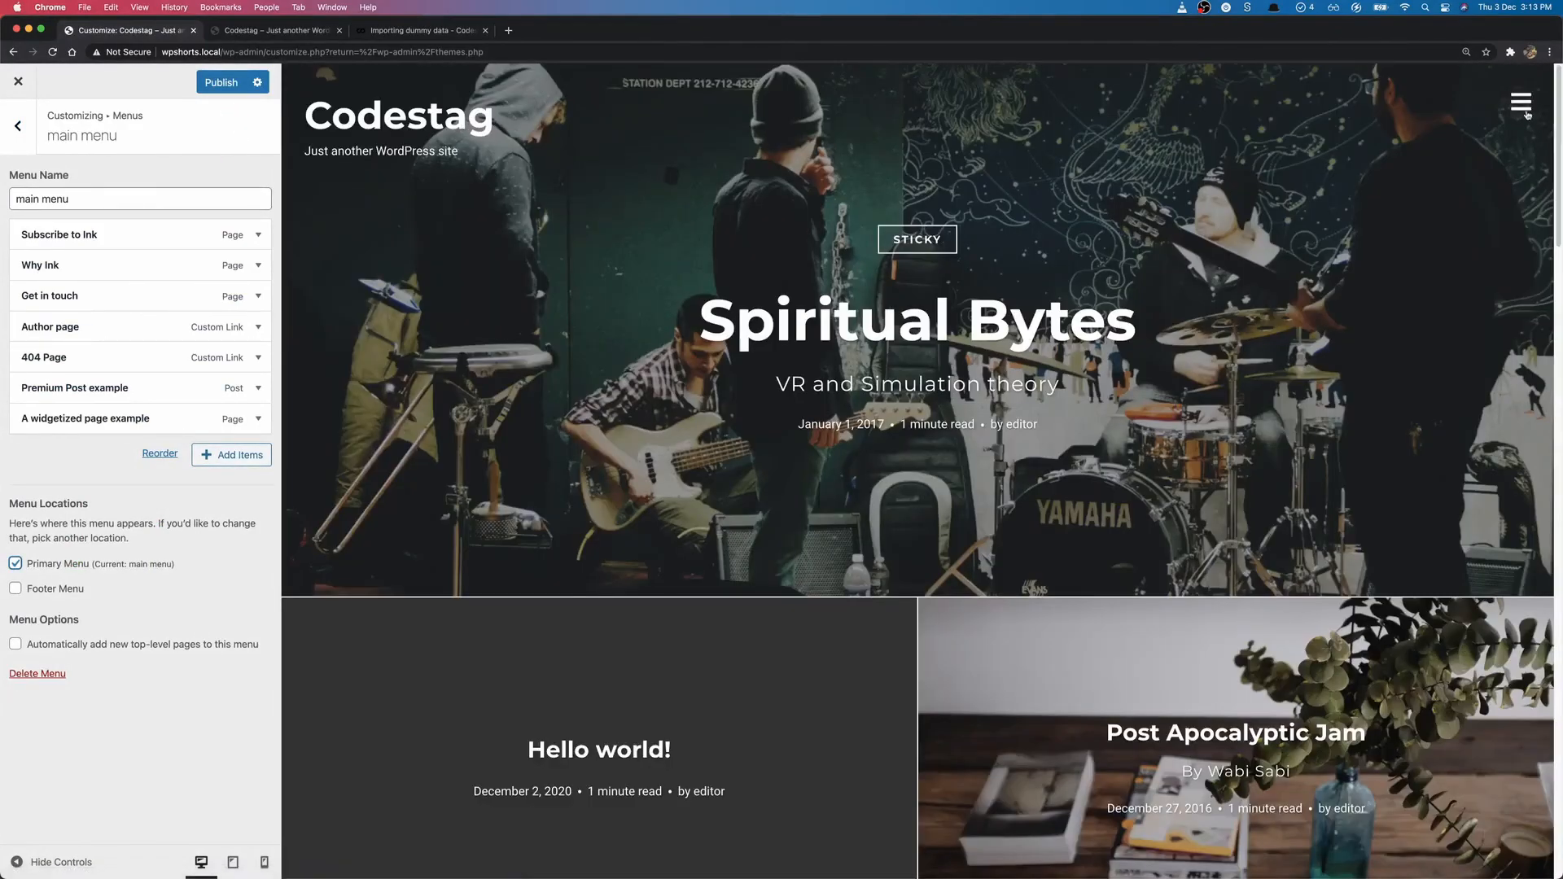
left_click(1525, 110)
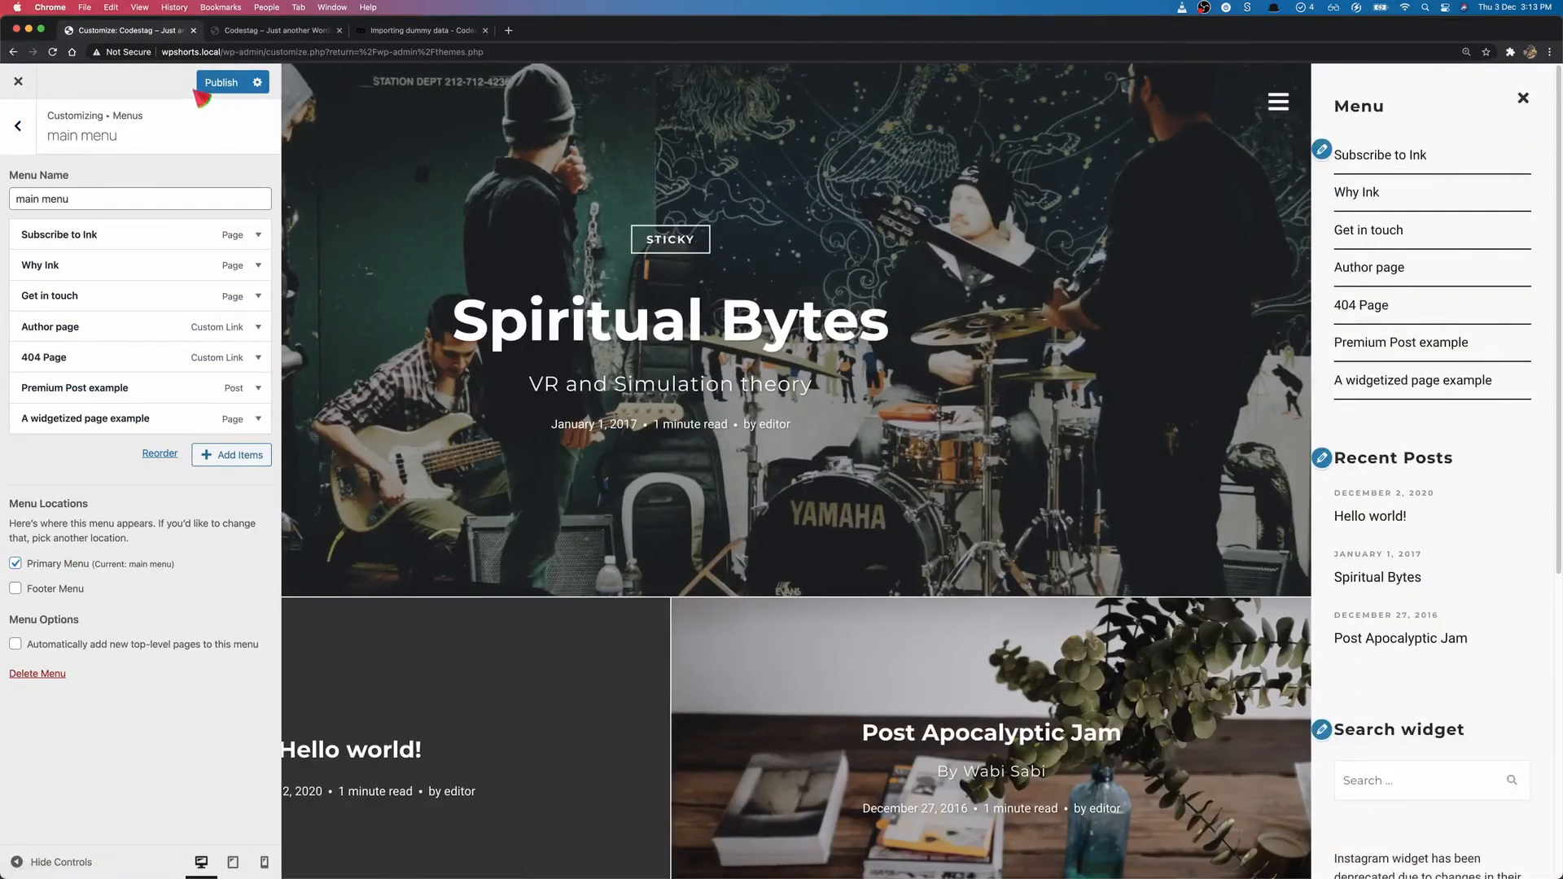
left_click(218, 82)
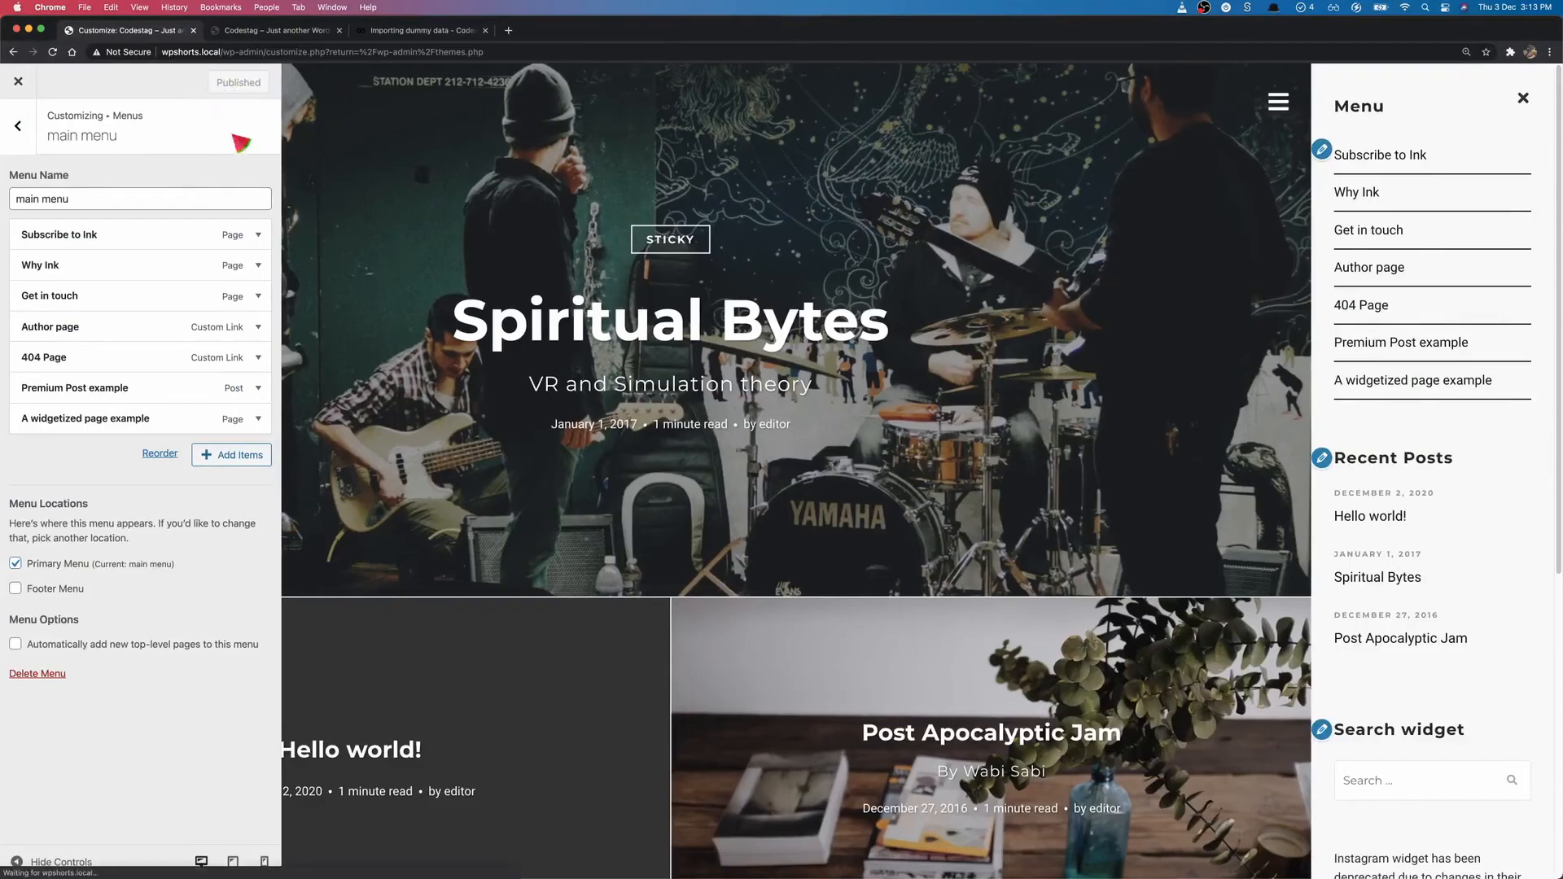
left_click(19, 86)
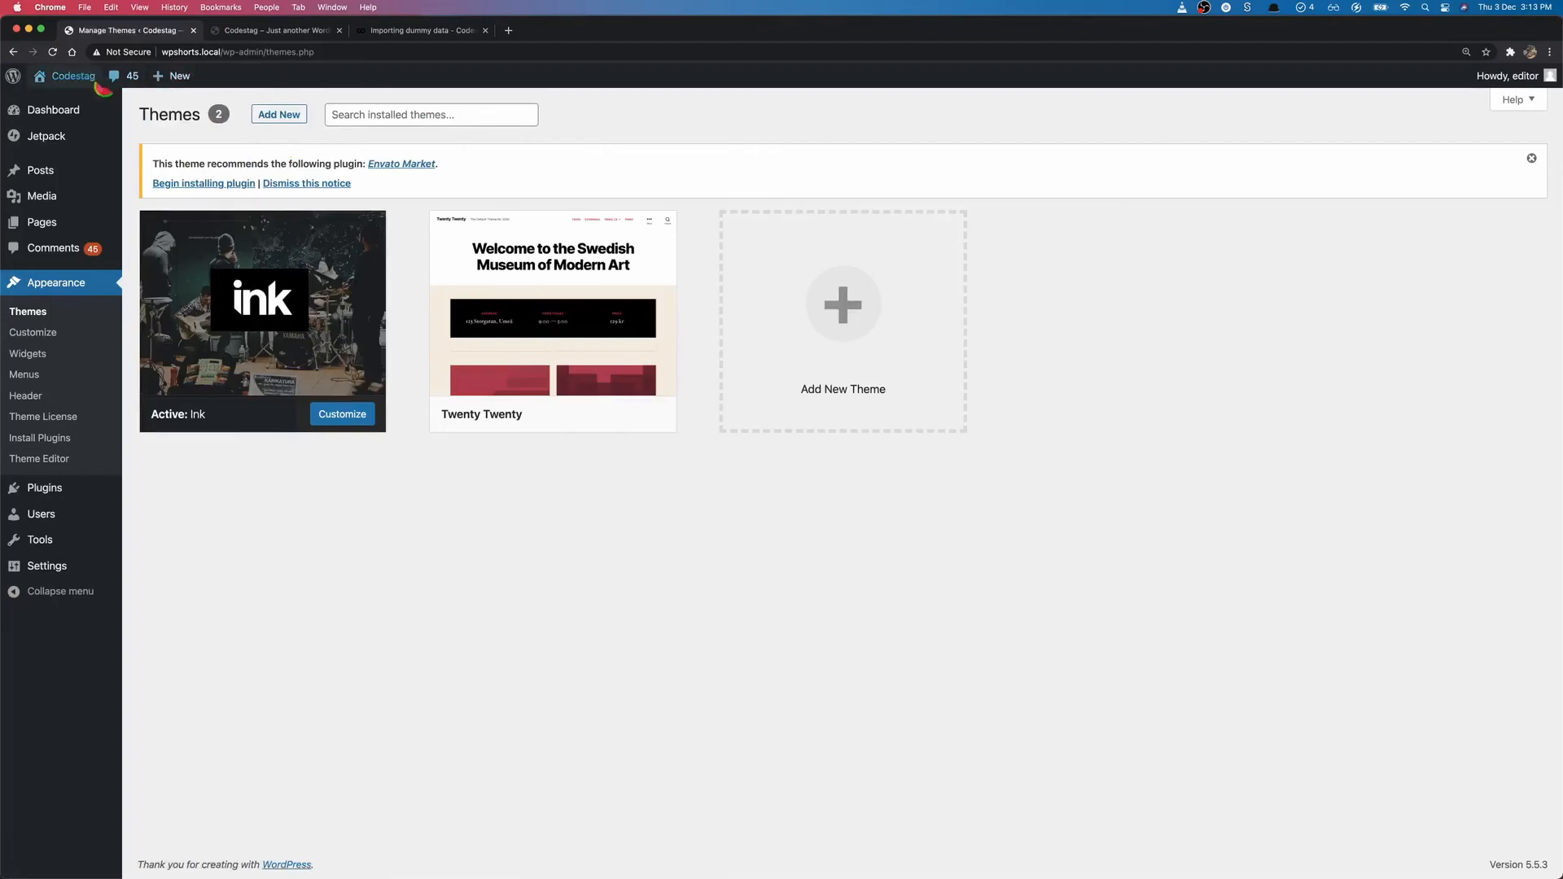
Step: Visit the live site and check the menu and widgets in its side drawer, then close the drawer
mouse_move(103, 88)
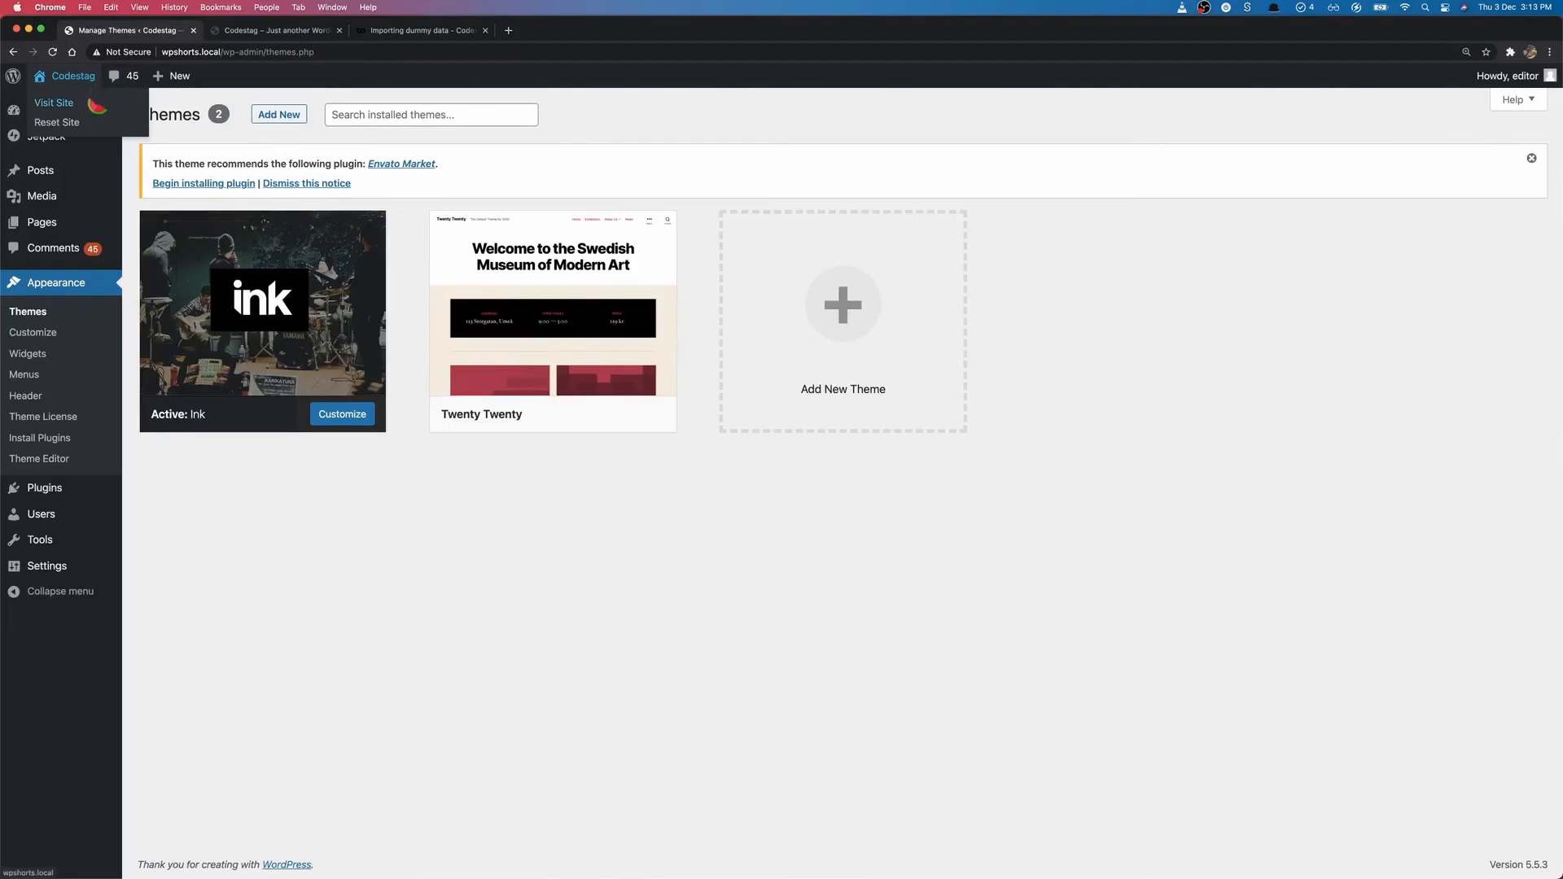
left_click(92, 104)
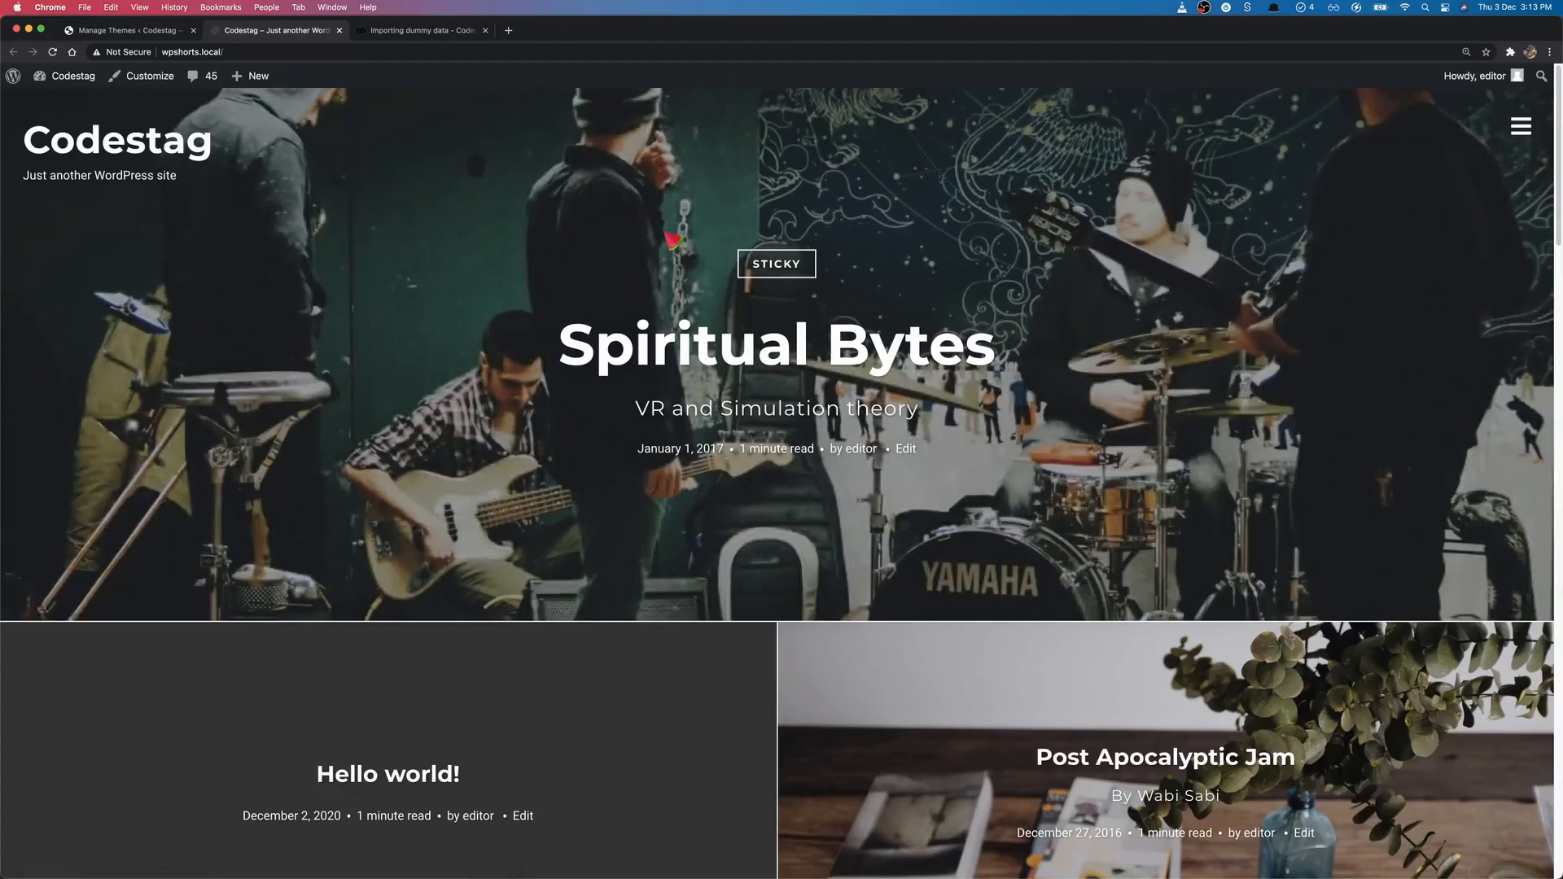
left_click(1516, 127)
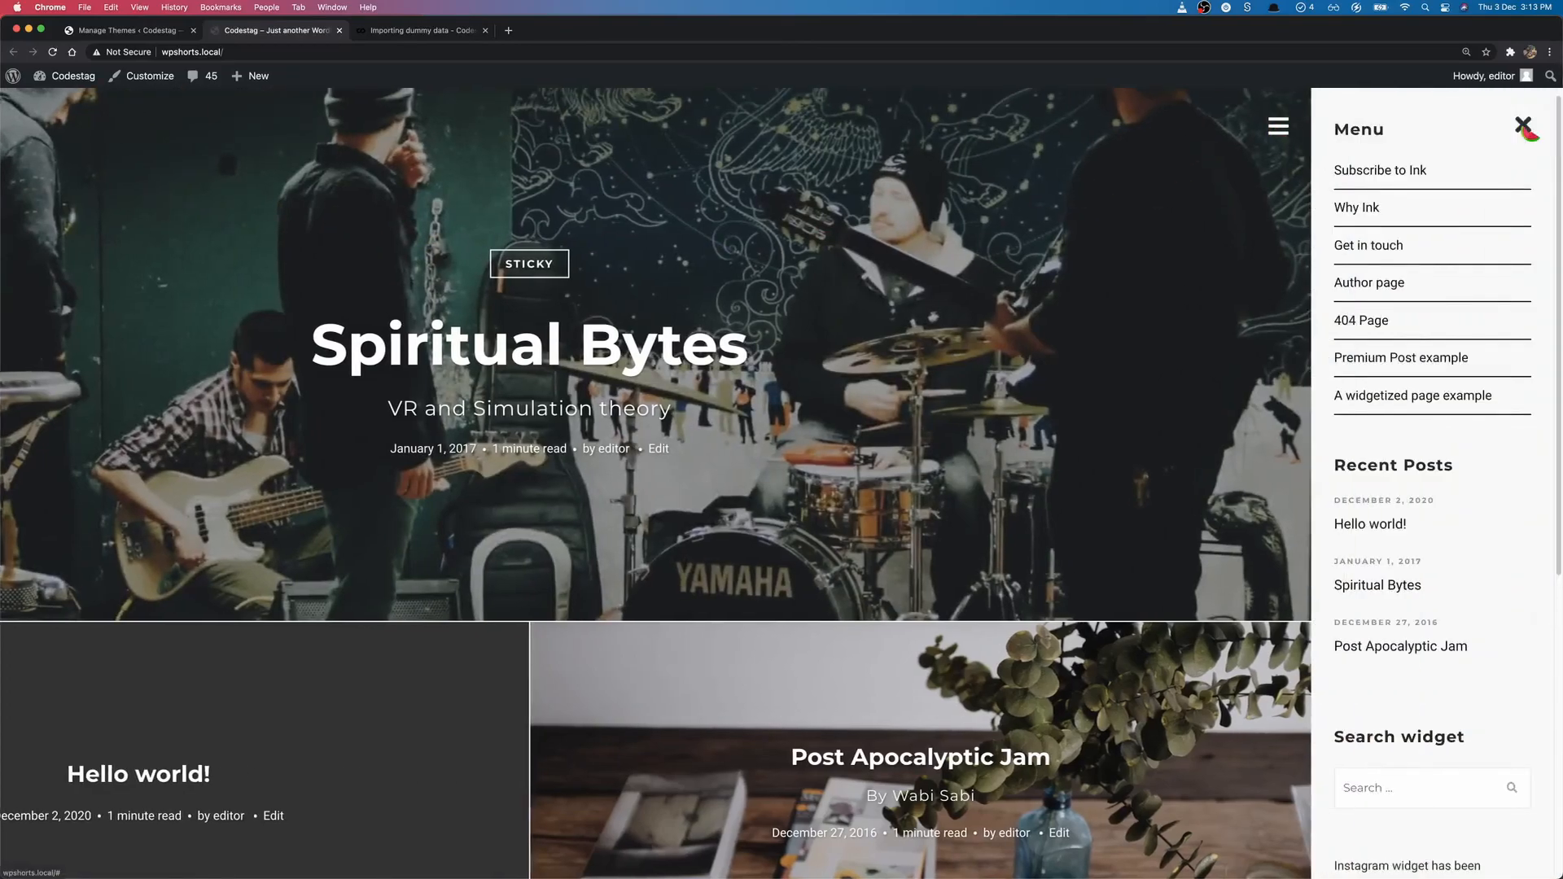
scroll(1494, 236, "down", 6)
scroll(1473, 348, "up", 6)
left_click(1216, 304)
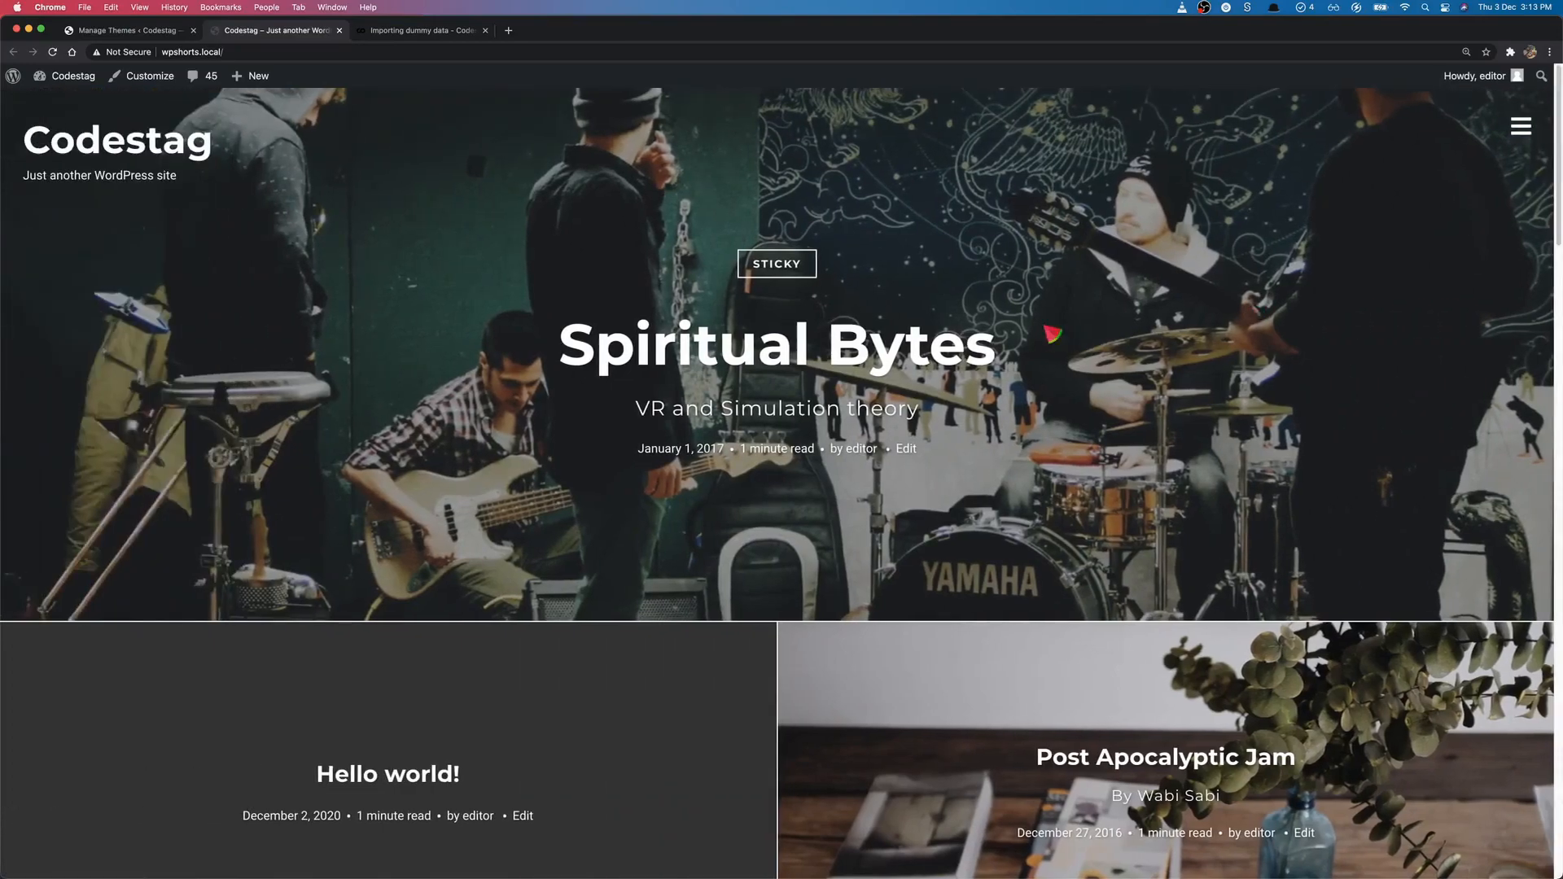
Step: Open the Spiritual Bytes post from the homepage and look through its content and comments
left_click(828, 346)
scroll(757, 369, "down", 20)
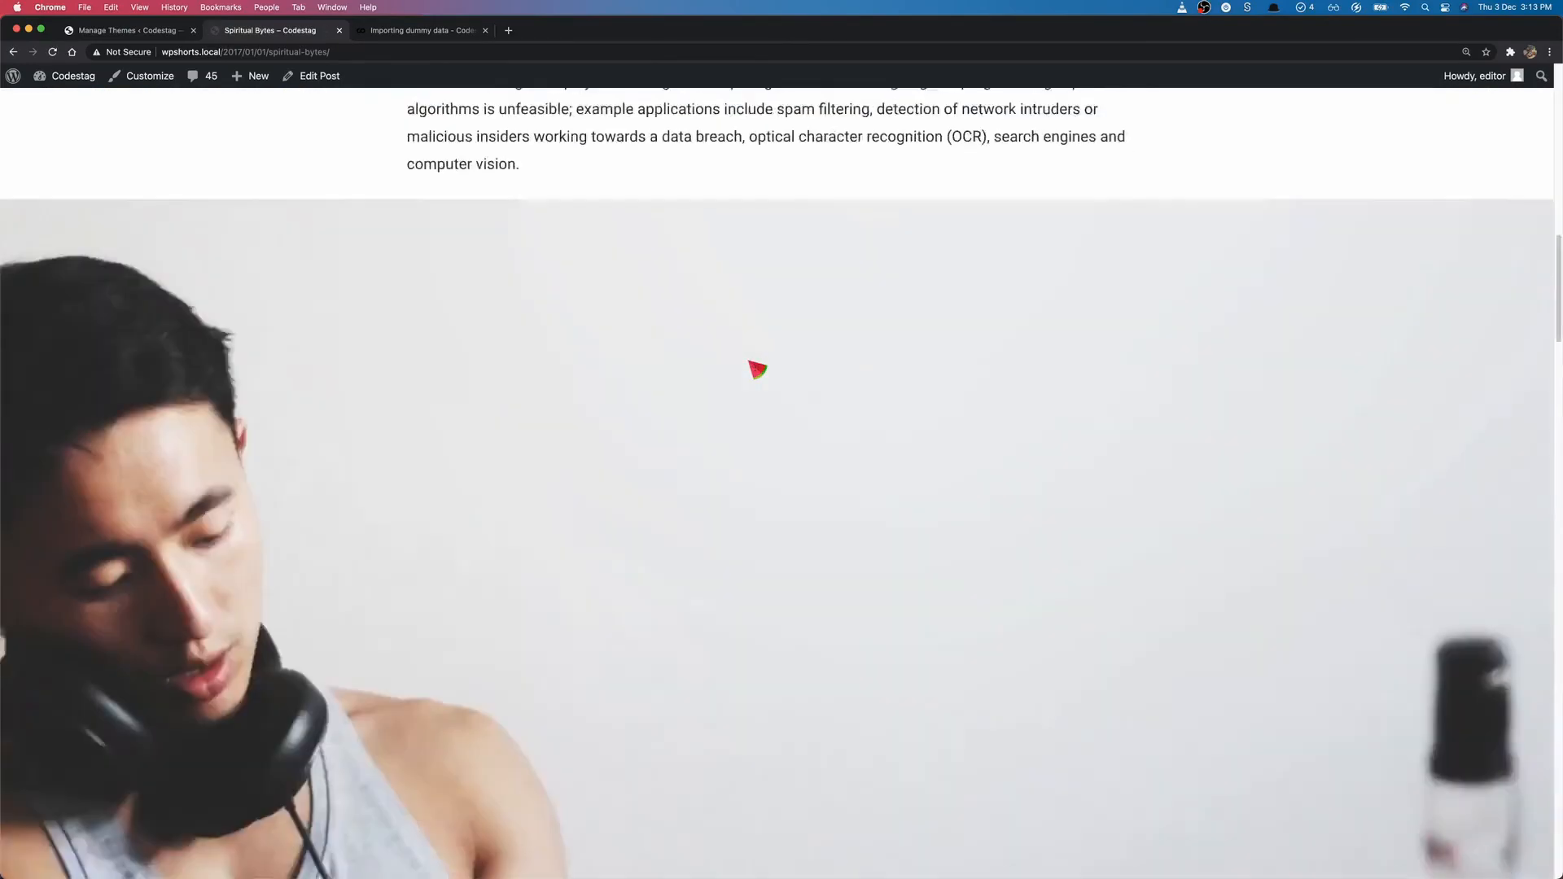
scroll(757, 369, "up", 20)
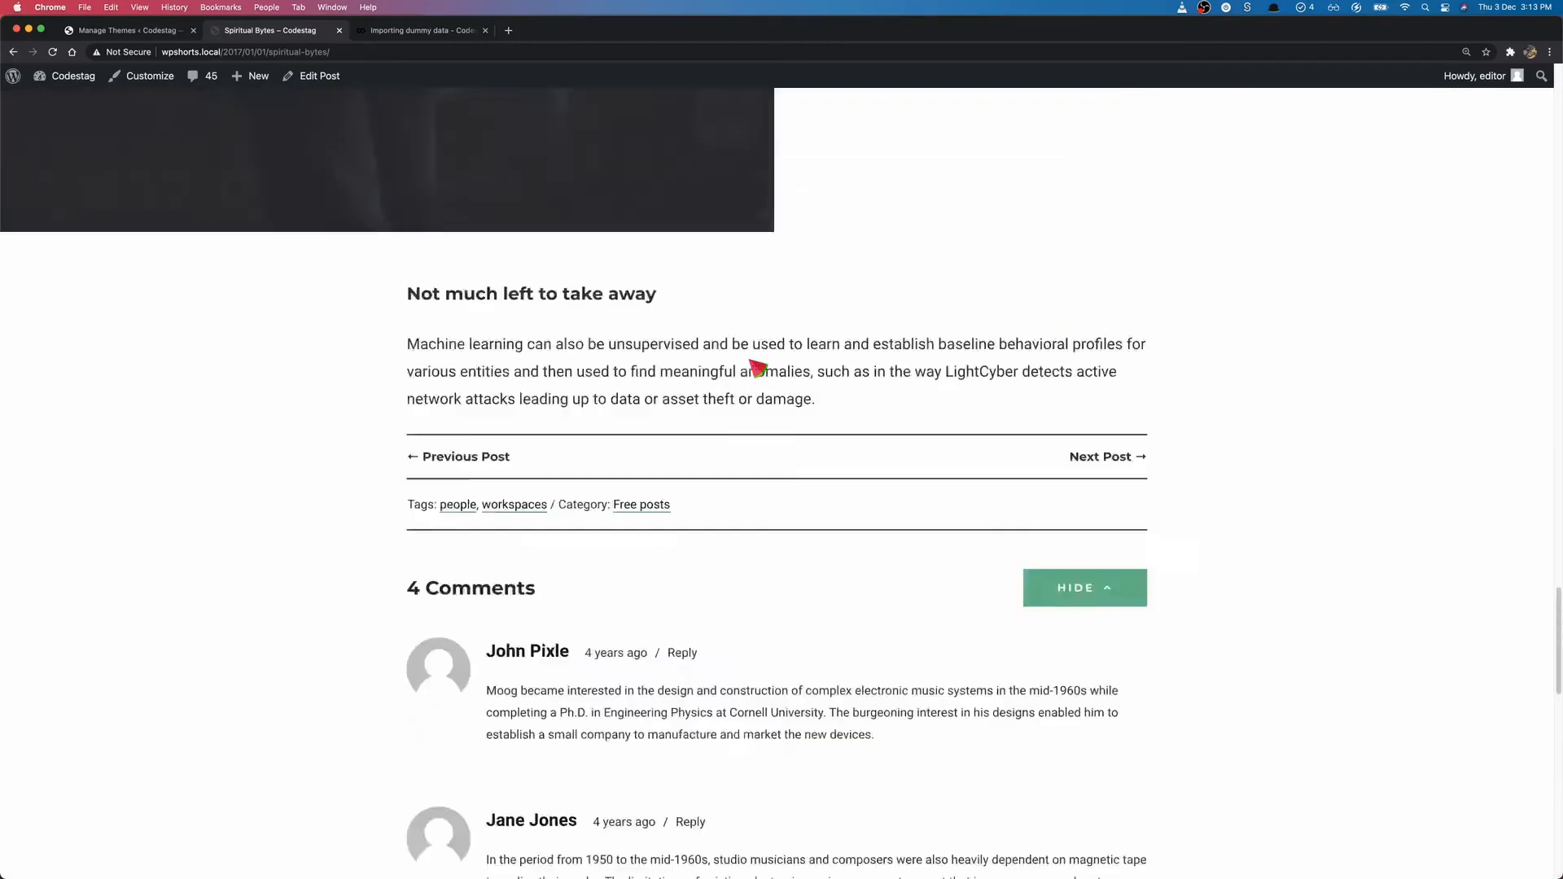